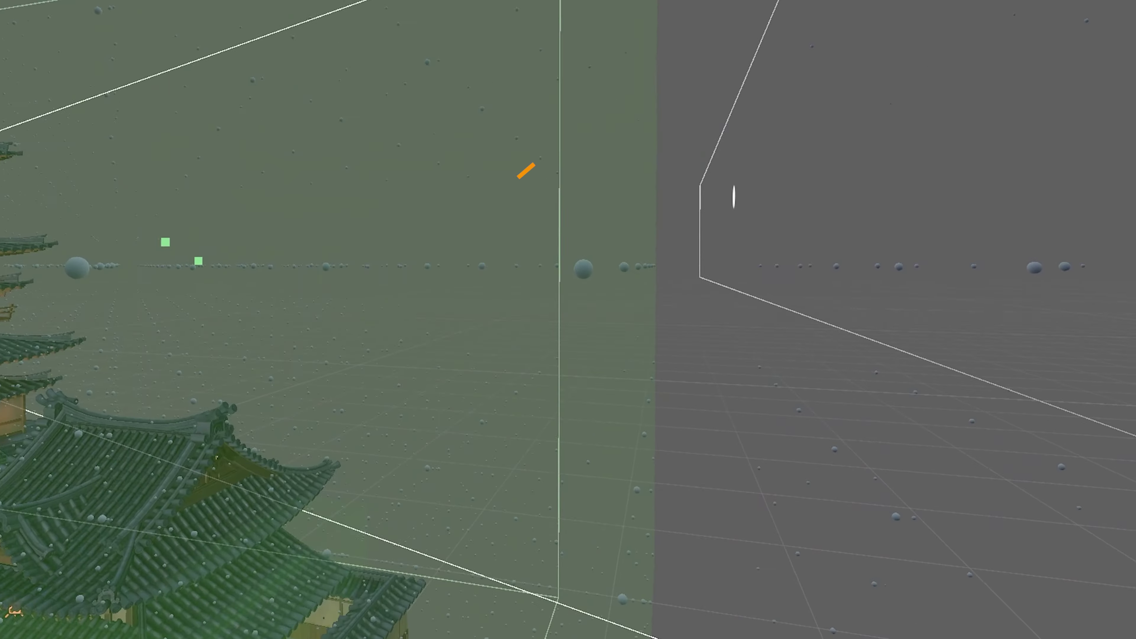
pyautogui.moveTo(733, 195)
pyautogui.mouseDown(button='right')
pyautogui.moveTo(1004, 520)
pyautogui.moveTo(1123, 147)
pyautogui.moveTo(857, 126)
pyautogui.mouseUp(button='right')
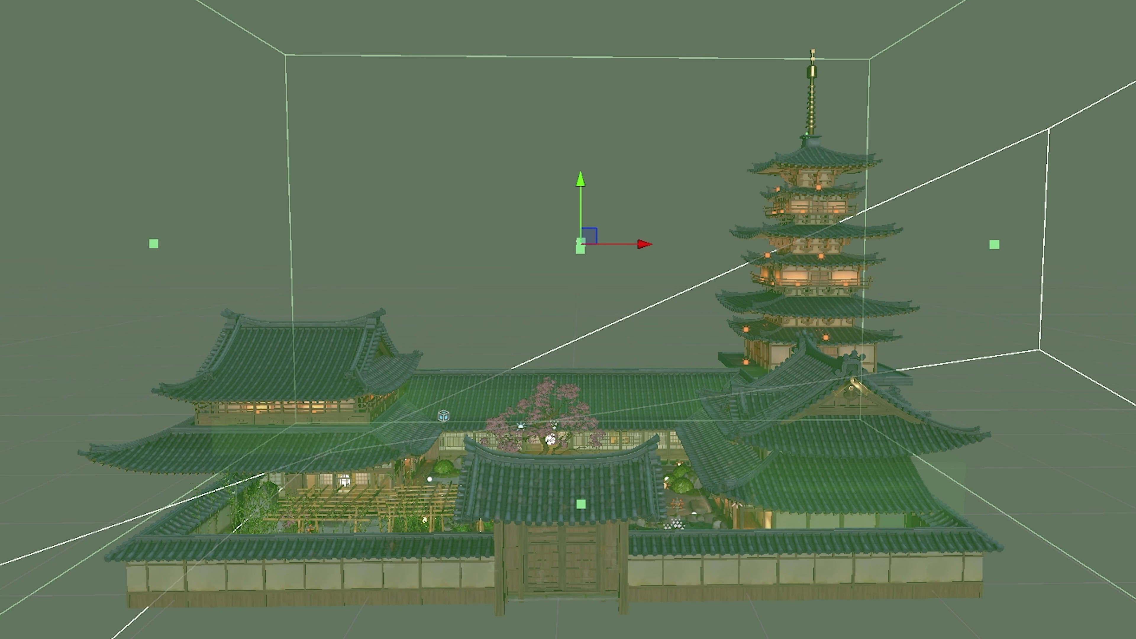
pyautogui.moveTo(1102, 539); pyautogui.dragTo(1056, 525, button='right')
pyautogui.press('f')
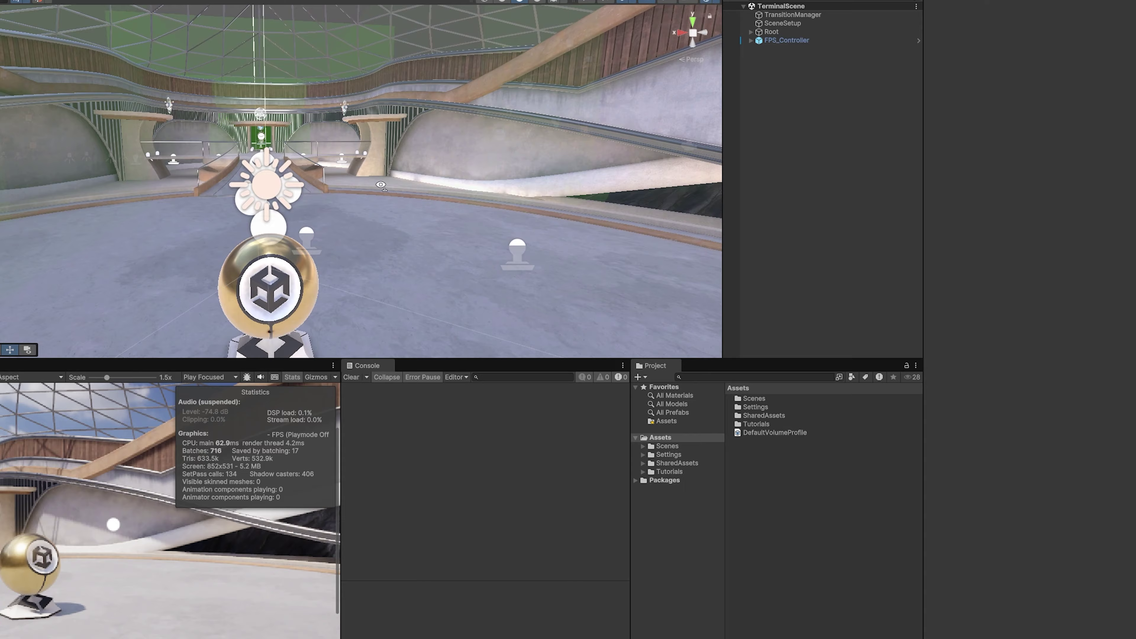
# Step: Open GardenScene from the Scenes/Garden folder of the Universal 3D sample project
pyautogui.moveTo(340, 197); pyautogui.dragTo(429, 185, button='right')
pyautogui.click(677, 446)
pyautogui.doubleClick(757, 408)
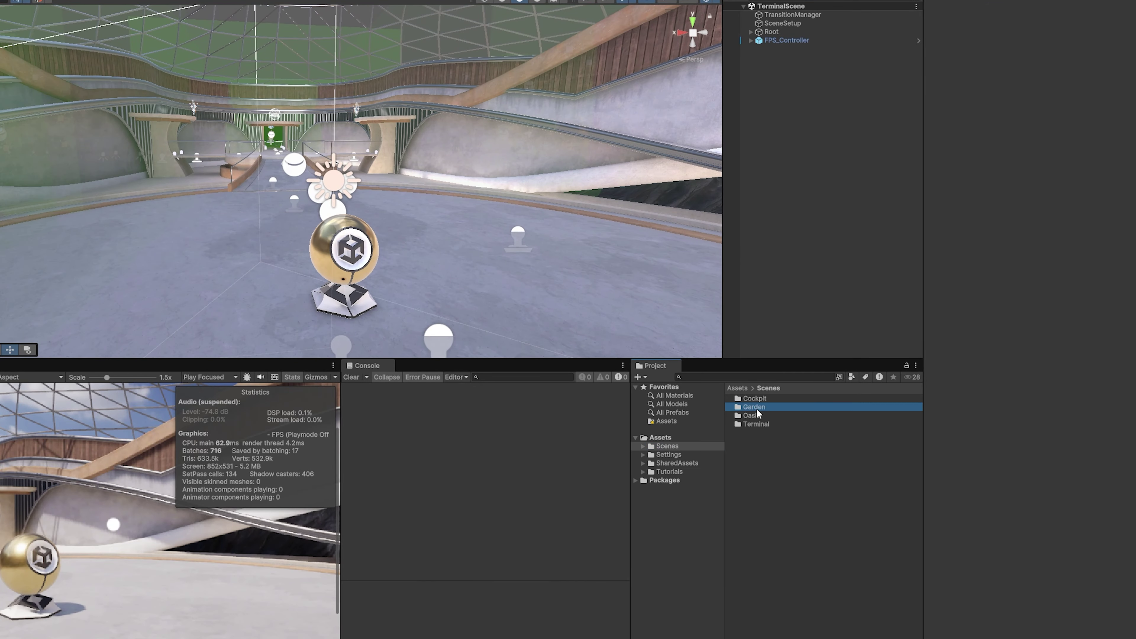
pyautogui.doubleClick(769, 458)
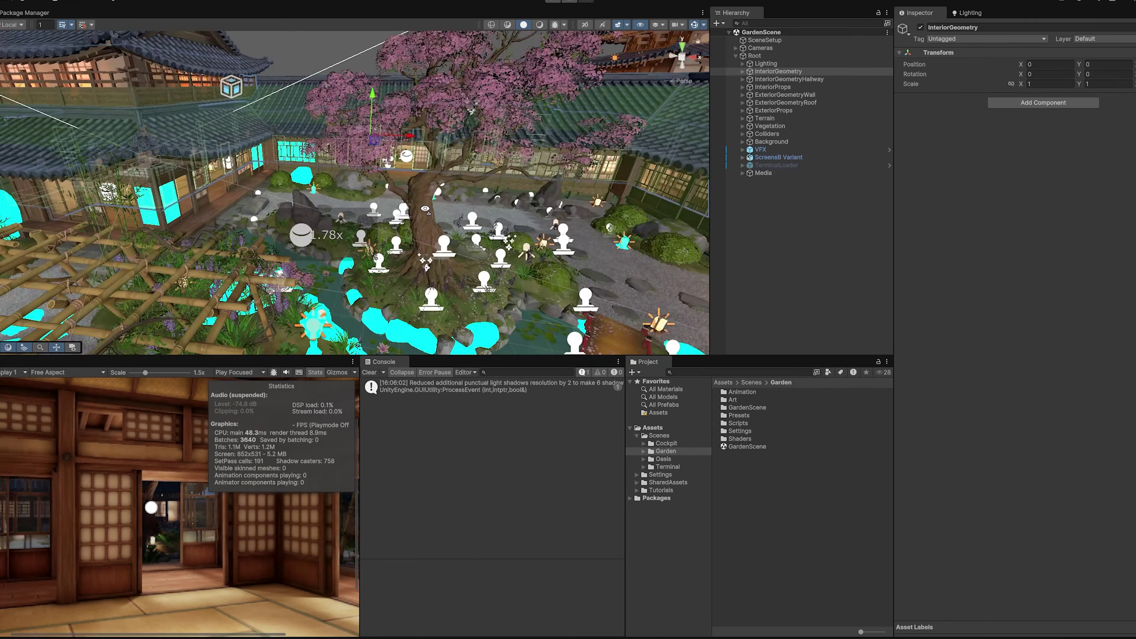
# Step: Hide the scene gizmos and look around the garden courtyard
pyautogui.click(695, 25)
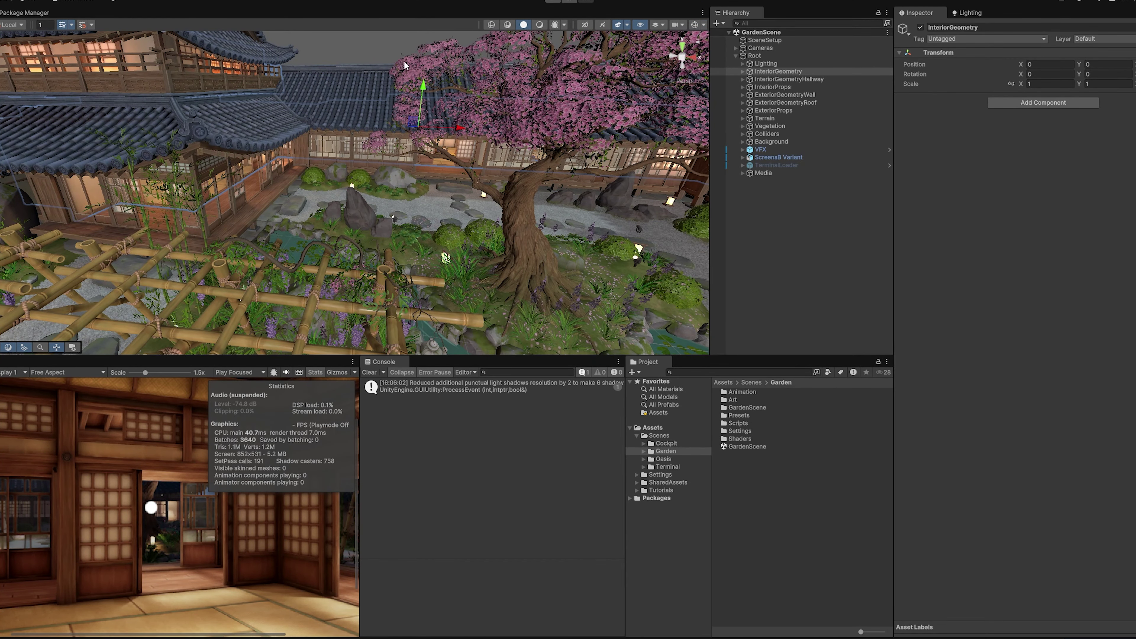
pyautogui.click(507, 195)
pyautogui.moveTo(507, 195); pyautogui.dragTo(331, 207, button='right')
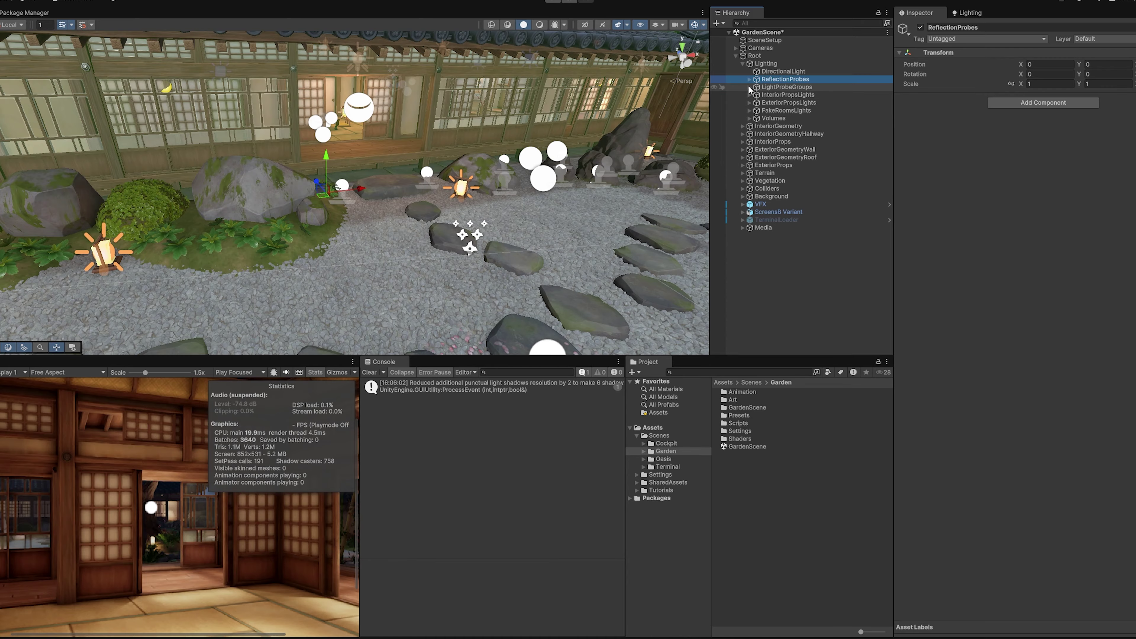
# Step: Expand LightProbeGroups and examine the probe layout of the teleporter room, tea room, corridor, courtyard and water groups
pyautogui.click(749, 86)
pyautogui.doubleClick(813, 94)
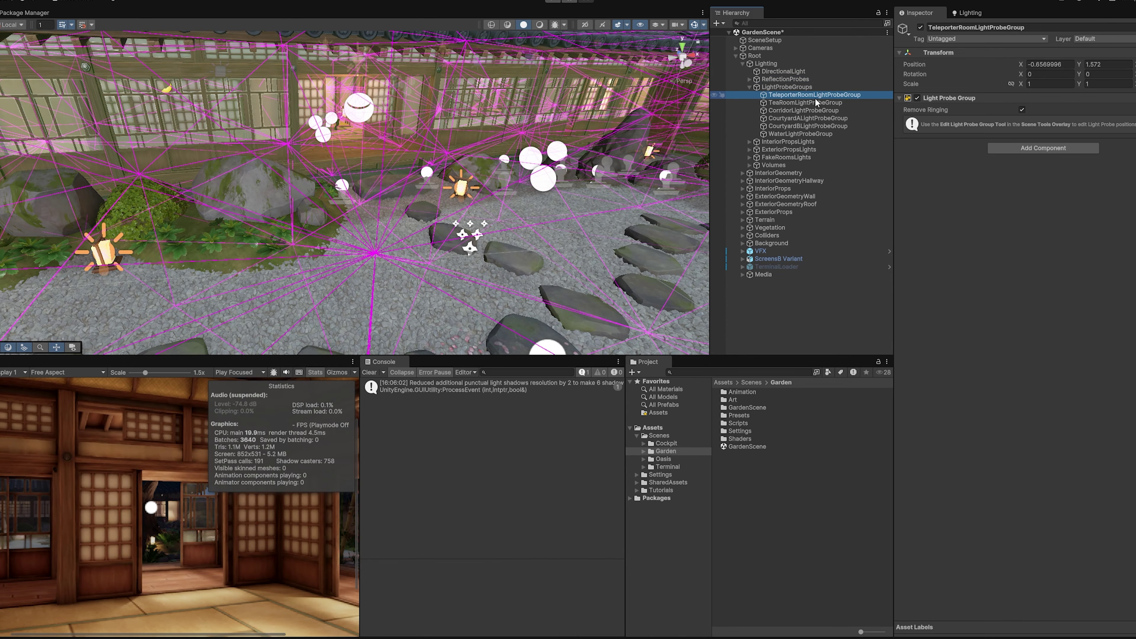
pyautogui.moveTo(431, 139); pyautogui.dragTo(537, 123, button='right')
pyautogui.doubleClick(809, 102)
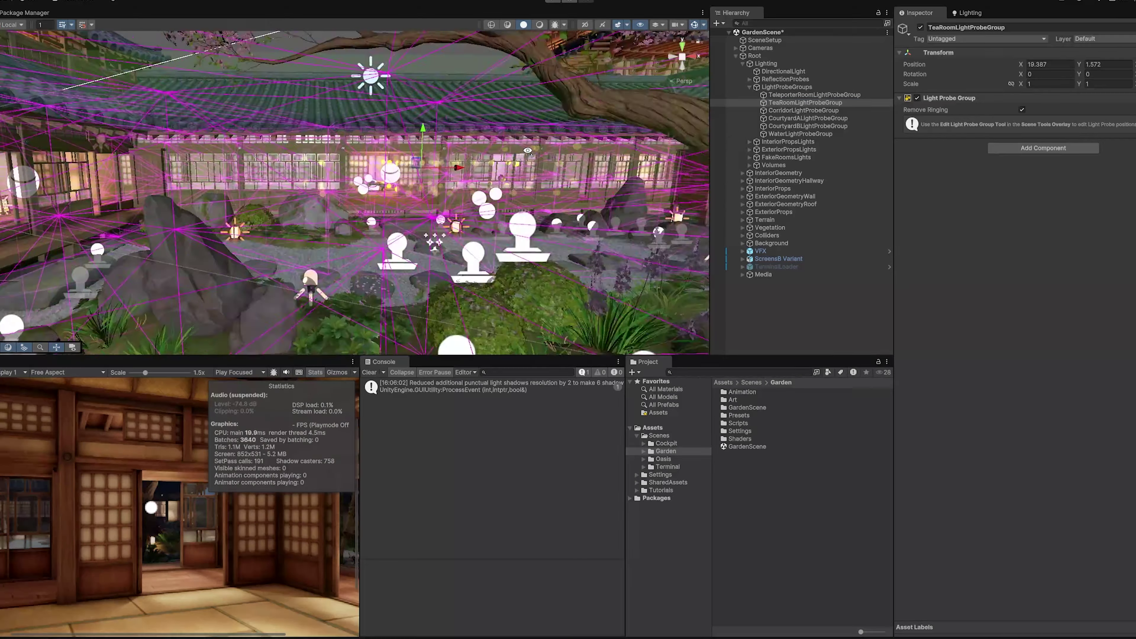
pyautogui.click(781, 110)
pyautogui.click(782, 118)
pyautogui.click(782, 126)
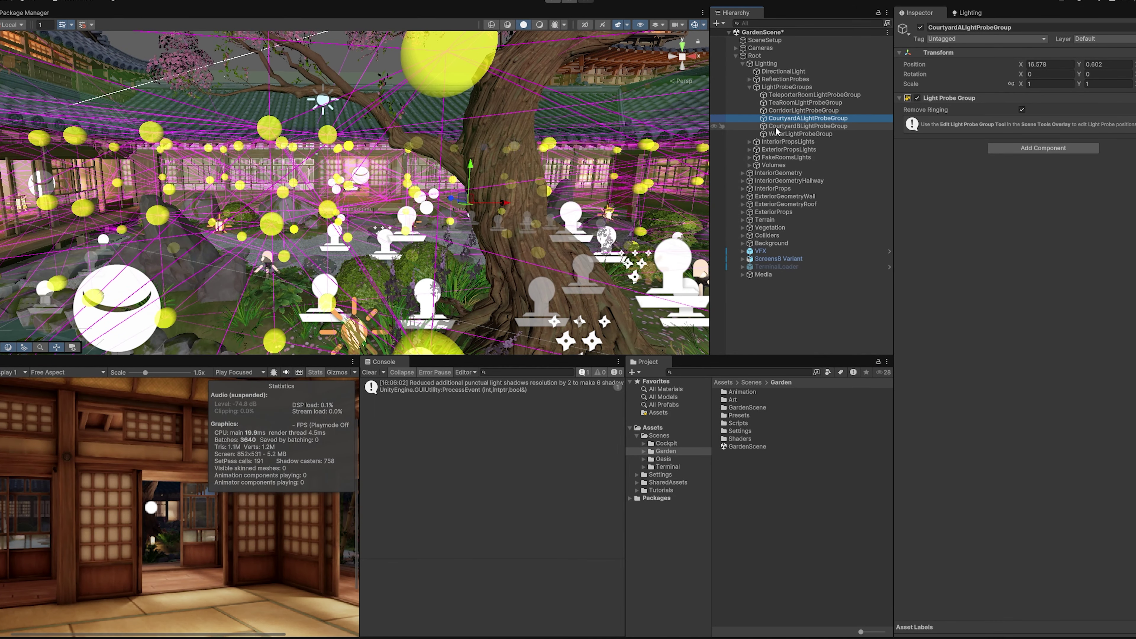
pyautogui.click(778, 133)
pyautogui.click(778, 104)
pyautogui.click(778, 119)
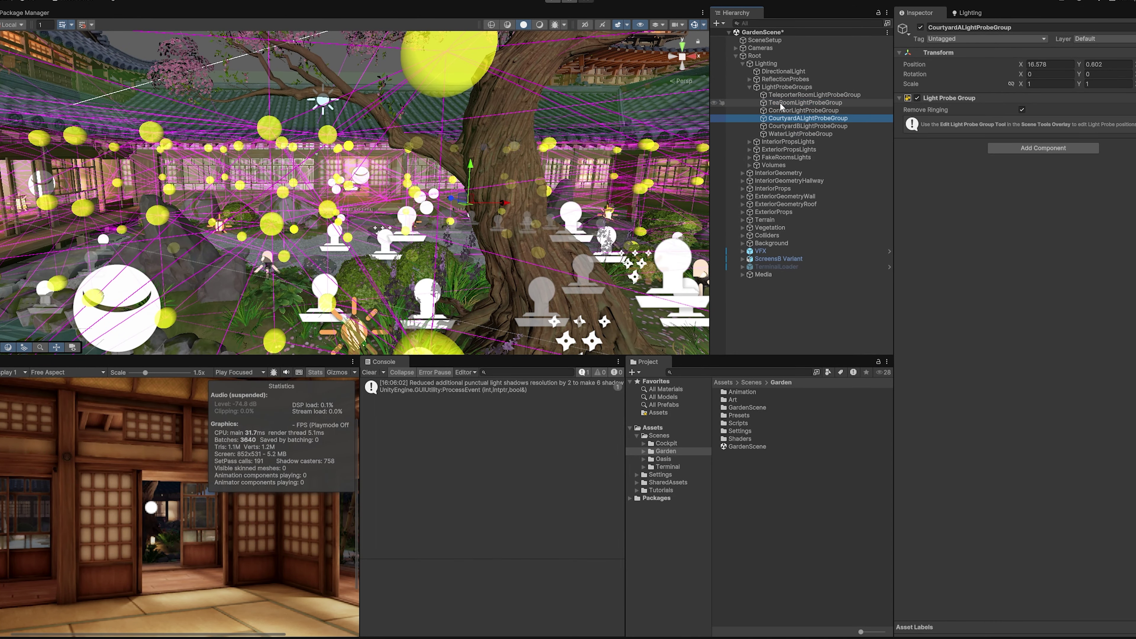
# Step: Frame TeleporterRoomLightProbeGroup and examine its probes inside the room and the probe network across the courtyard
pyautogui.click(778, 103)
pyautogui.click(779, 95)
pyautogui.press('f')
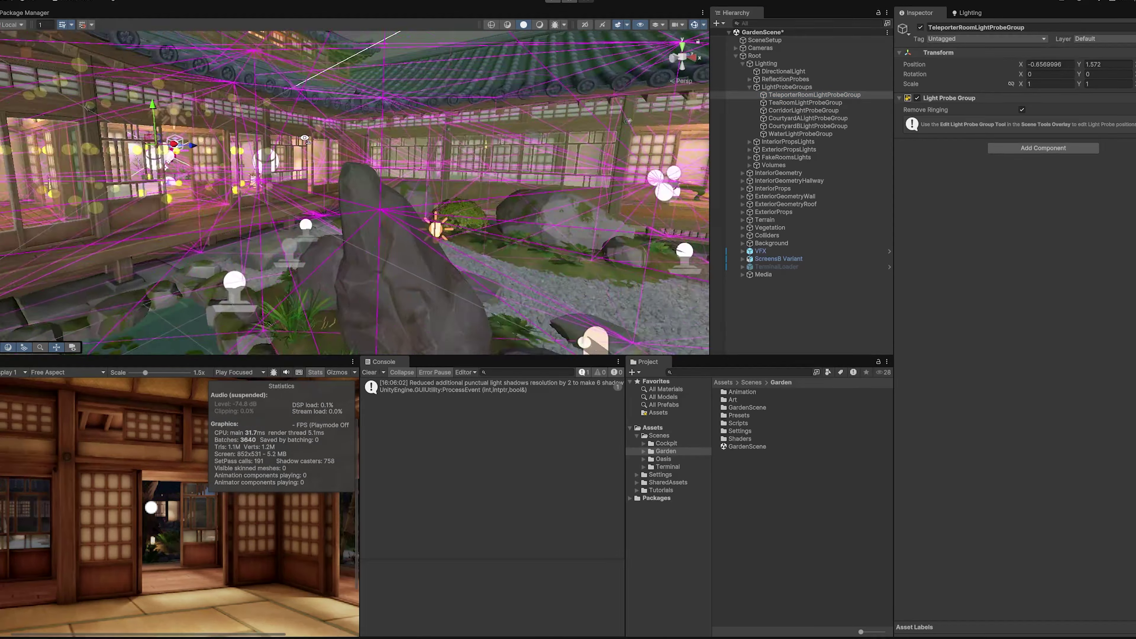
pyautogui.moveTo(320, 94); pyautogui.dragTo(338, 115, button='right')
pyautogui.click(338, 115)
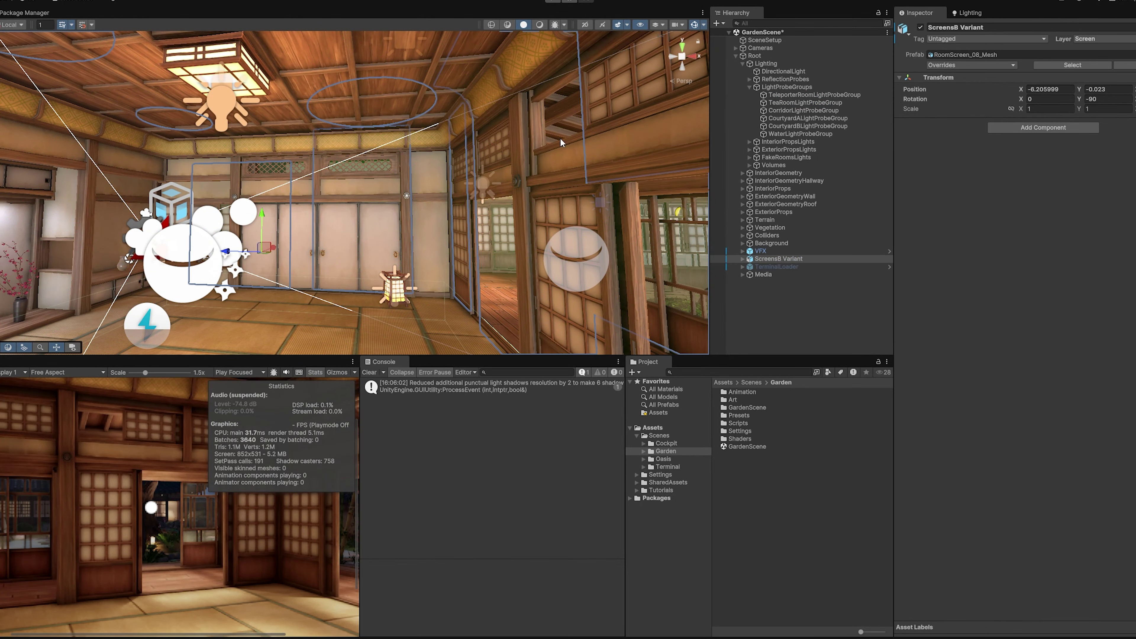
pyautogui.click(784, 95)
pyautogui.moveTo(473, 127); pyautogui.dragTo(564, 230, button='right')
pyautogui.press('w')
pyautogui.press('s')
pyautogui.keyDown('alt'); pyautogui.moveTo(564, 231); pyautogui.dragTo(345, 233); pyautogui.keyUp('alt')
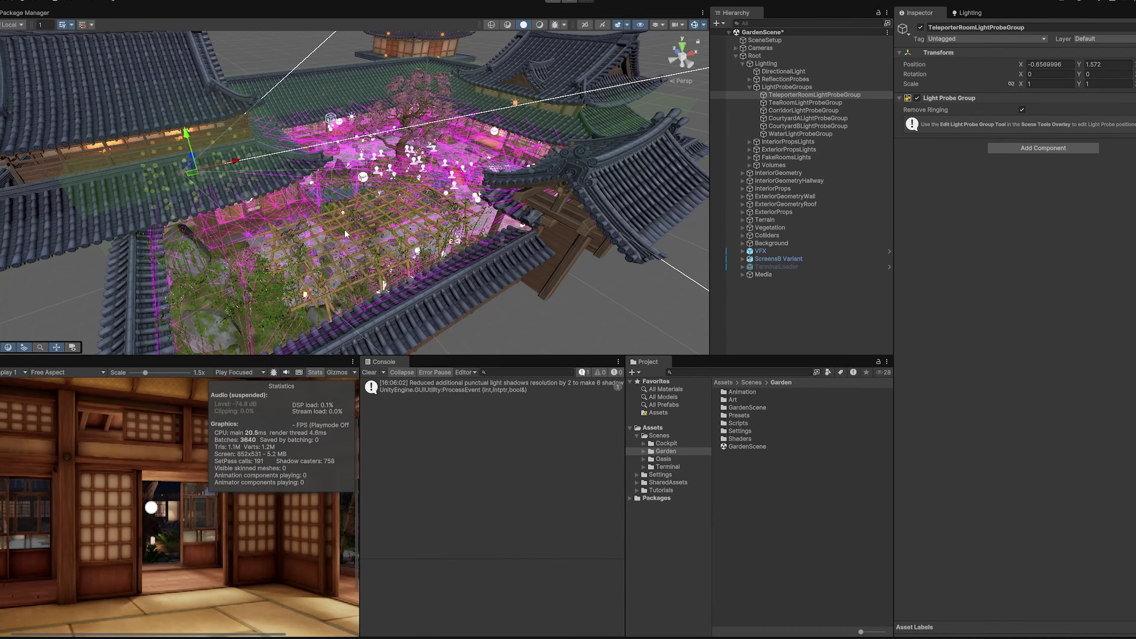
pyautogui.moveTo(388, 224); pyautogui.dragTo(379, 168, button='right')
pyautogui.press('w')
pyautogui.press('s')
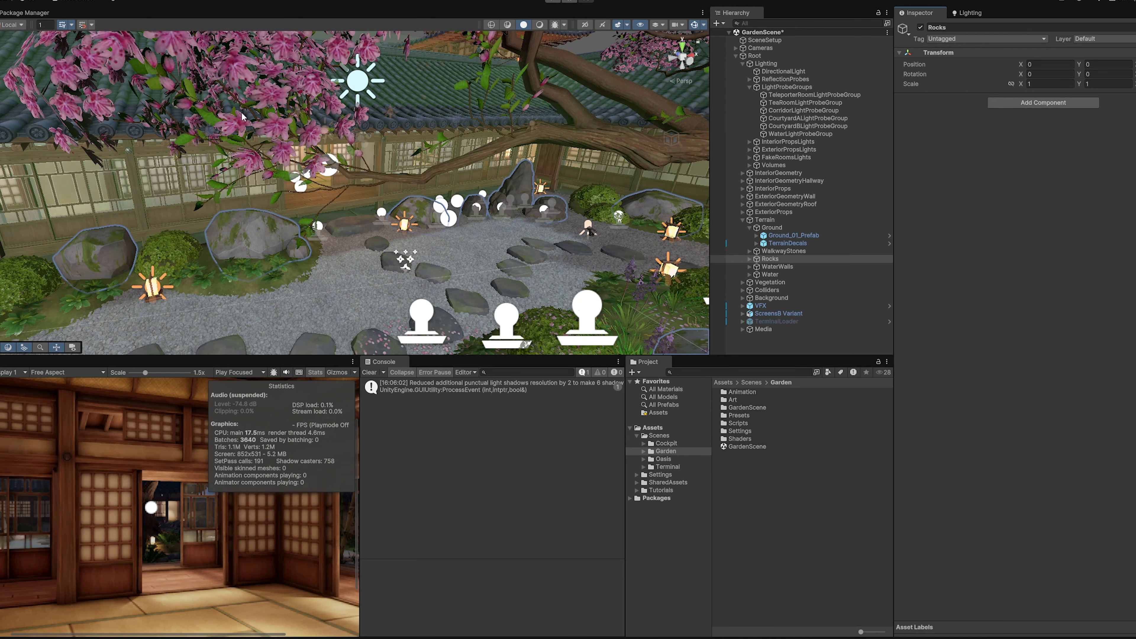
# Step: Check CourtyardBLightProbeGroup, then collapse LightProbeGroups and clear the selection
pyautogui.click(805, 126)
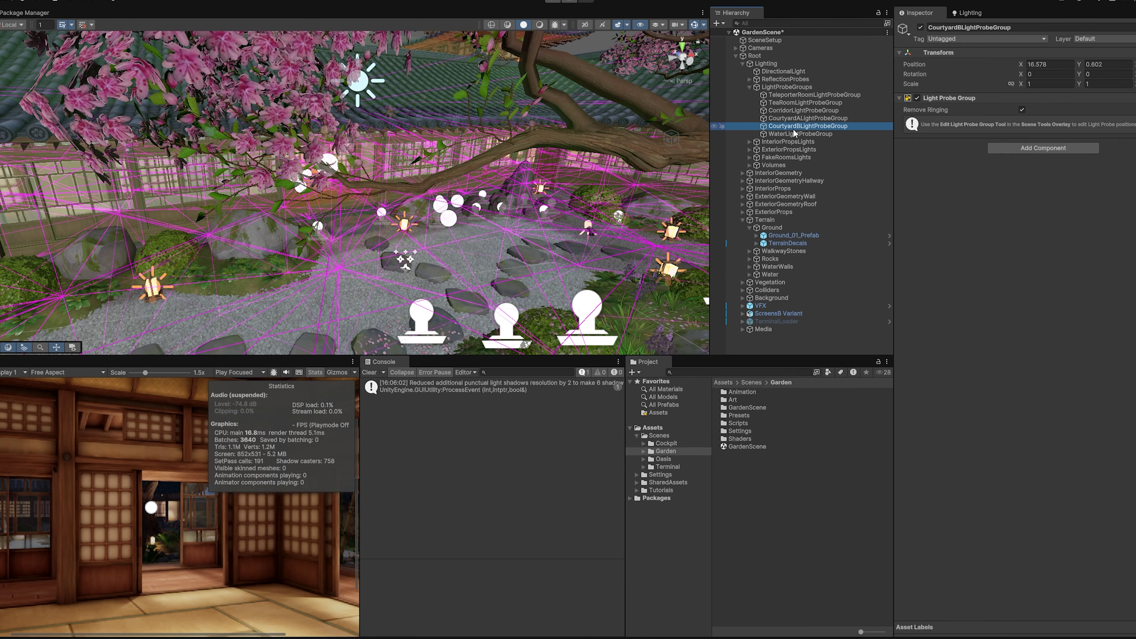
pyautogui.click(785, 88)
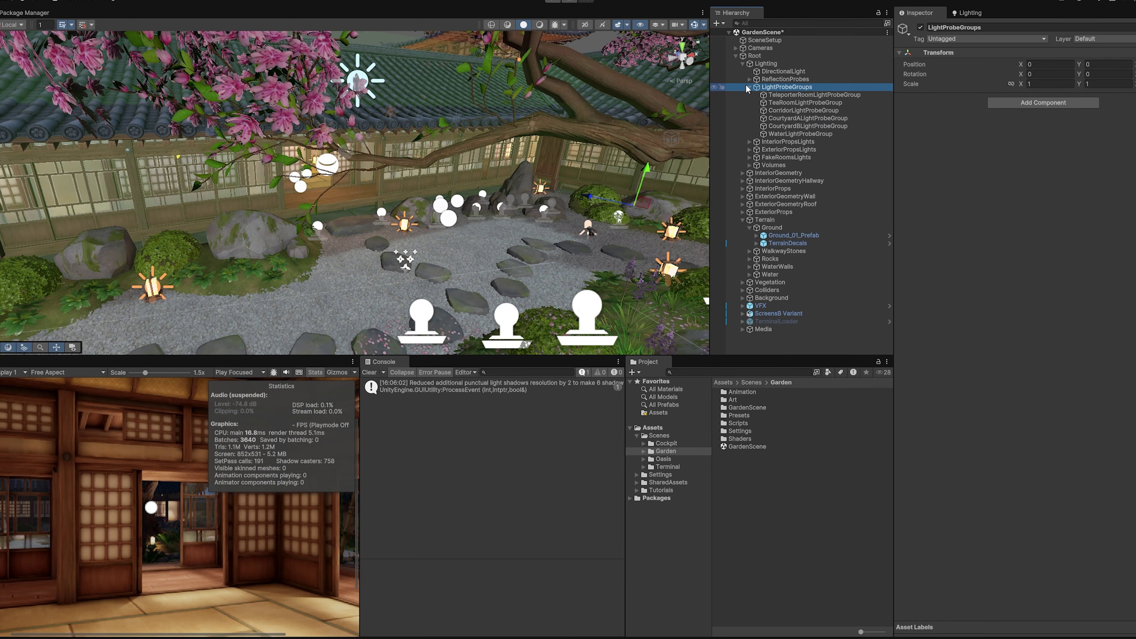
pyautogui.click(749, 87)
pyautogui.click(794, 330)
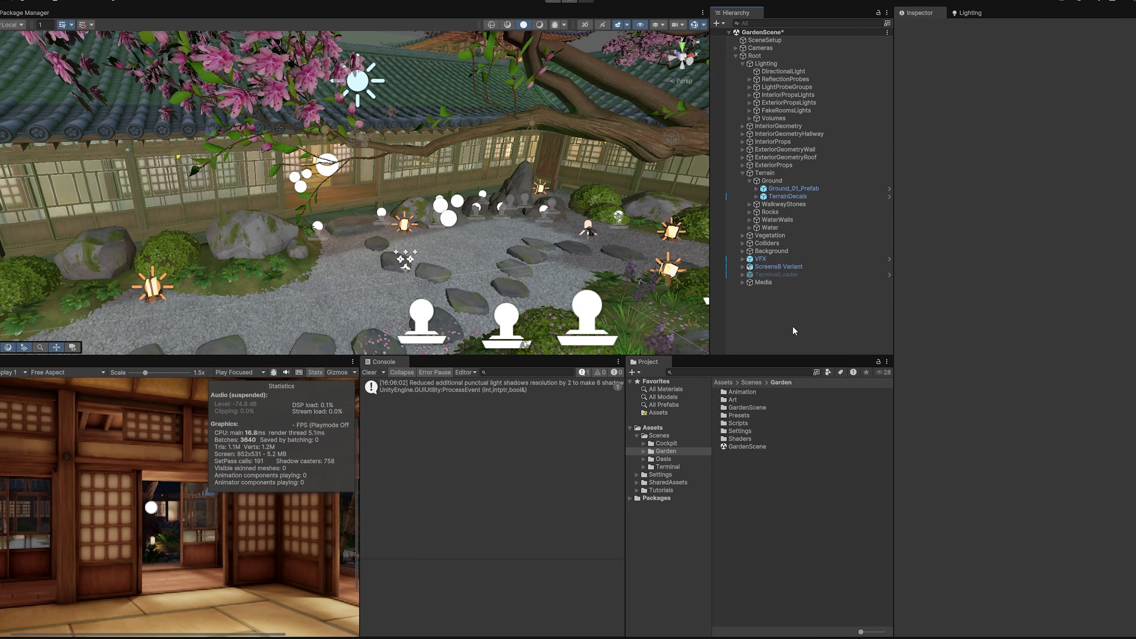
# Step: Examine the lantern light sources in the garden and tea room, including the big ceiling lantern and the paper lantern
pyautogui.moveTo(447, 148); pyautogui.dragTo(381, 168, button='right')
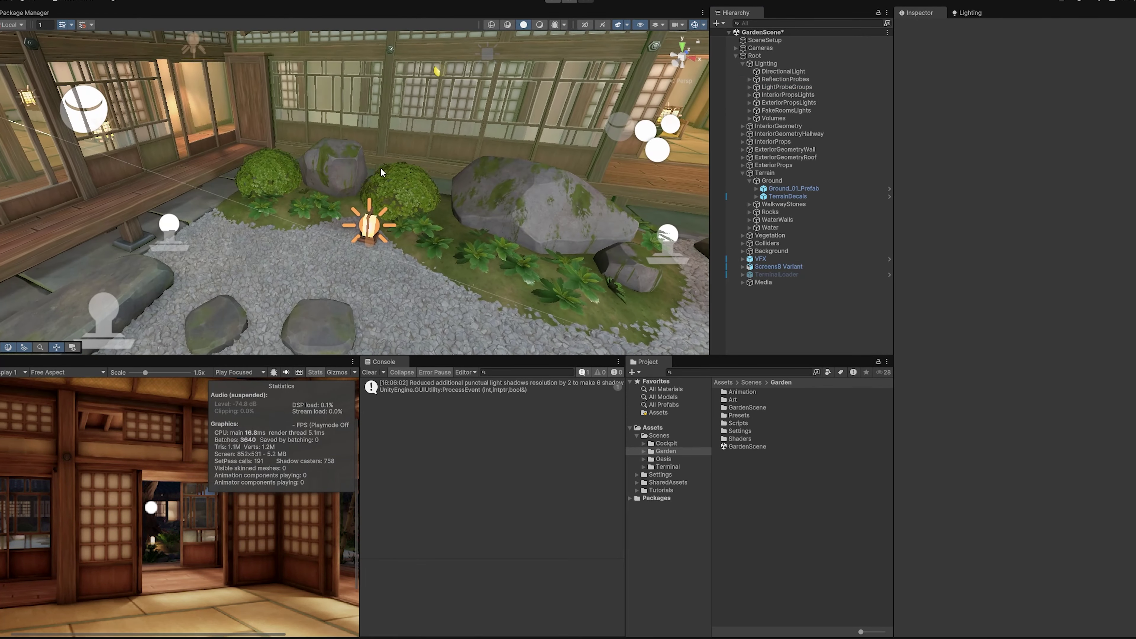
pyautogui.click(371, 219)
pyautogui.moveTo(371, 219); pyautogui.dragTo(509, 185, button='right')
pyautogui.keyDown('alt'); pyautogui.moveTo(509, 185); pyautogui.dragTo(440, 126); pyautogui.keyUp('alt')
pyautogui.moveTo(441, 127)
pyautogui.mouseDown(button='right')
pyautogui.moveTo(451, 132)
pyautogui.moveTo(436, 106)
pyautogui.mouseUp(button='right')
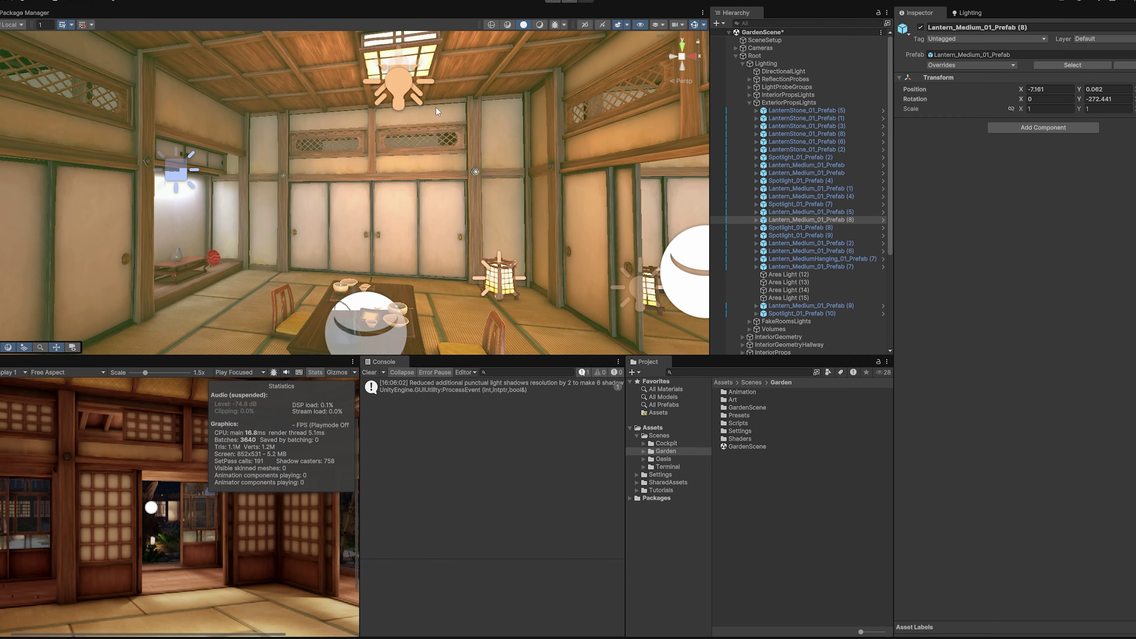
pyautogui.click(397, 72)
pyautogui.keyDown('alt'); pyautogui.moveTo(399, 87); pyautogui.dragTo(471, 166); pyautogui.keyUp('alt')
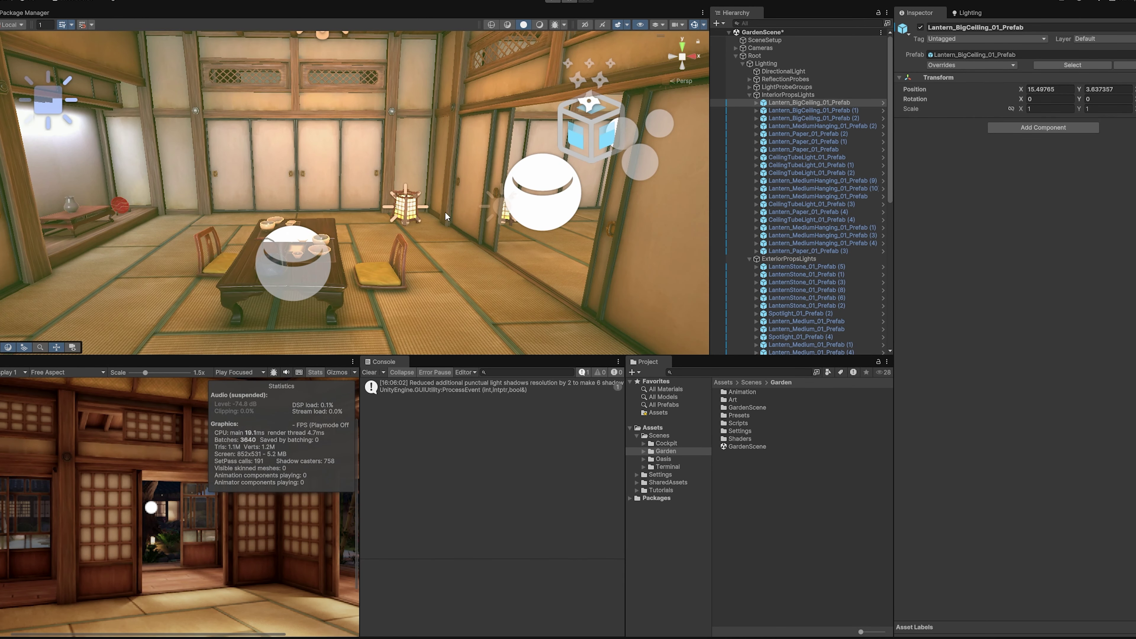
pyautogui.click(404, 213)
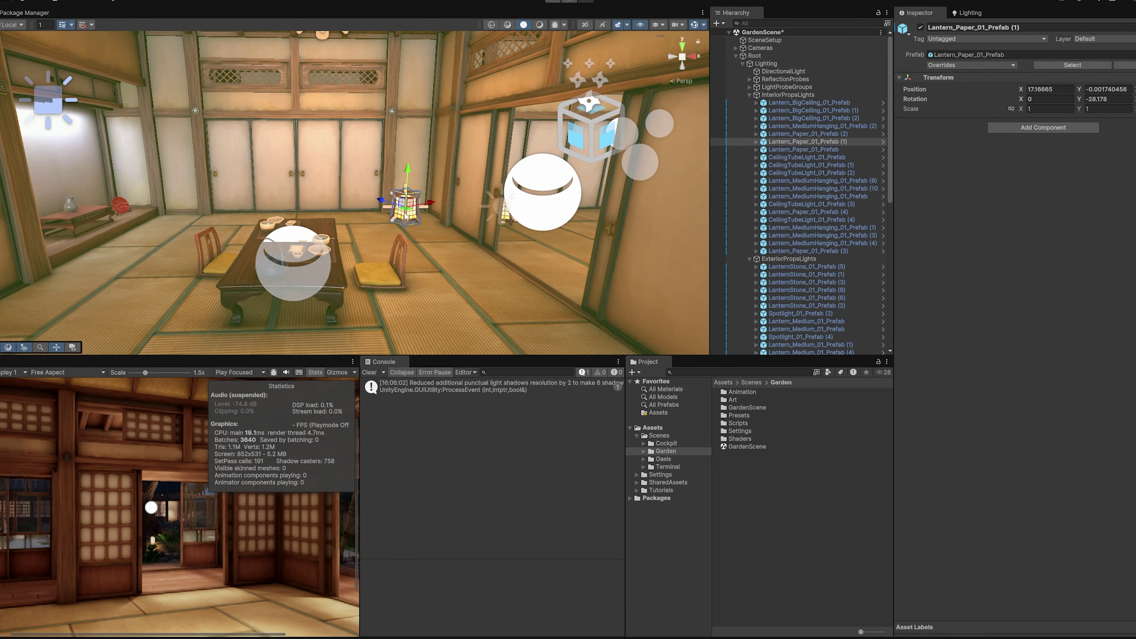
pyautogui.moveTo(404, 204); pyautogui.dragTo(677, 223, button='right')
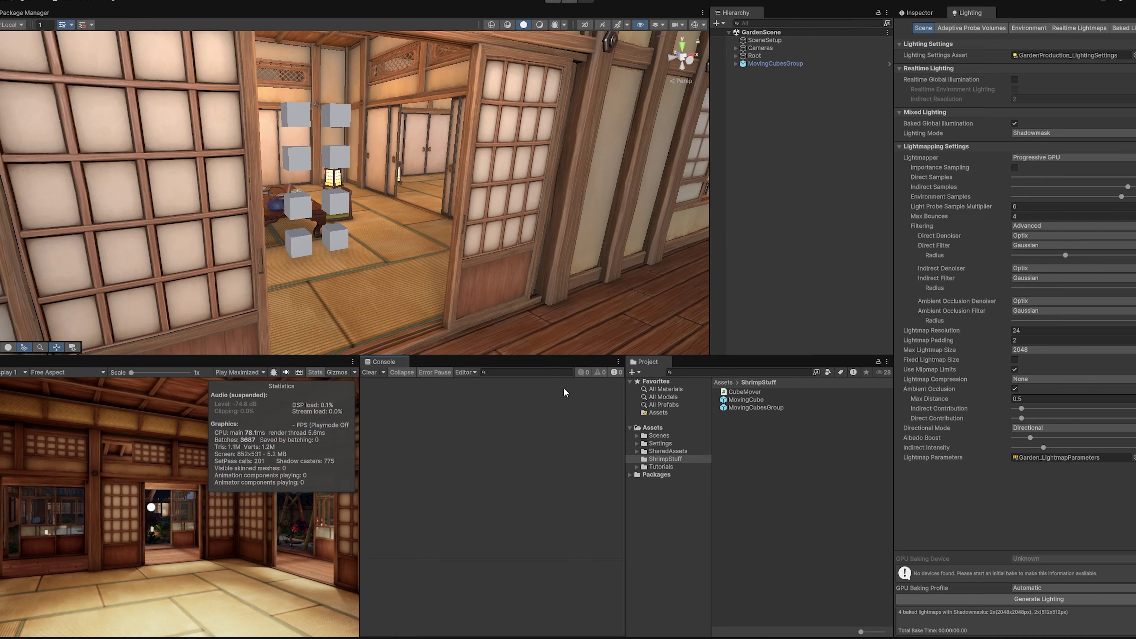
# Step: Expand MovingCubesGroup and examine the cubes in the tea room doorway and the adjoining hallway
pyautogui.moveTo(608, 294); pyautogui.dragTo(682, 181, button='right')
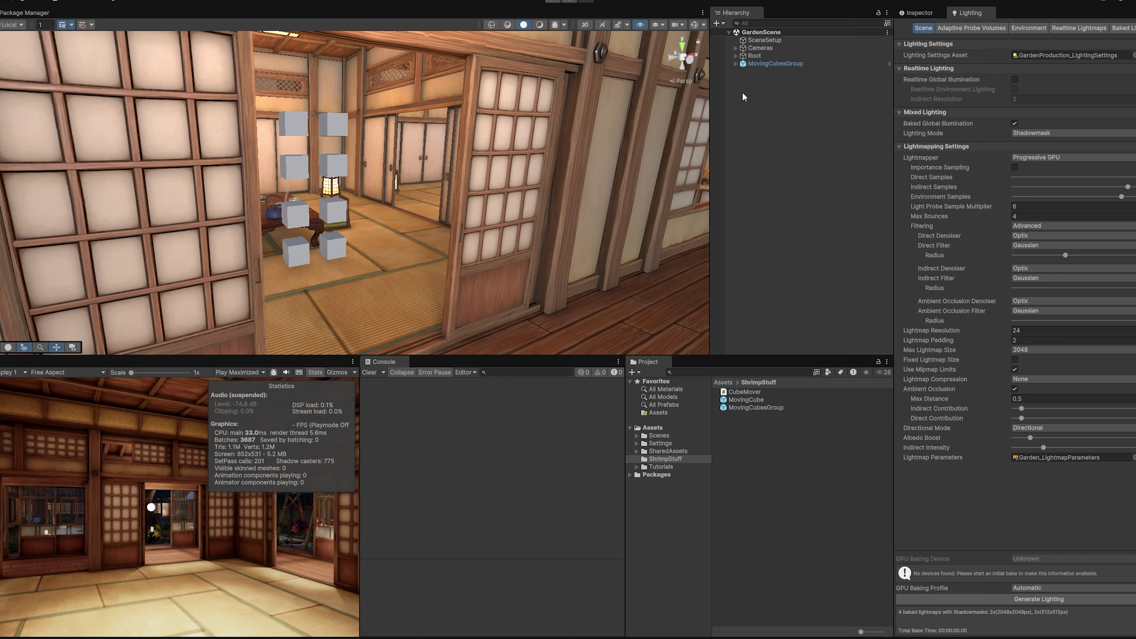
pyautogui.click(752, 64)
pyautogui.click(735, 64)
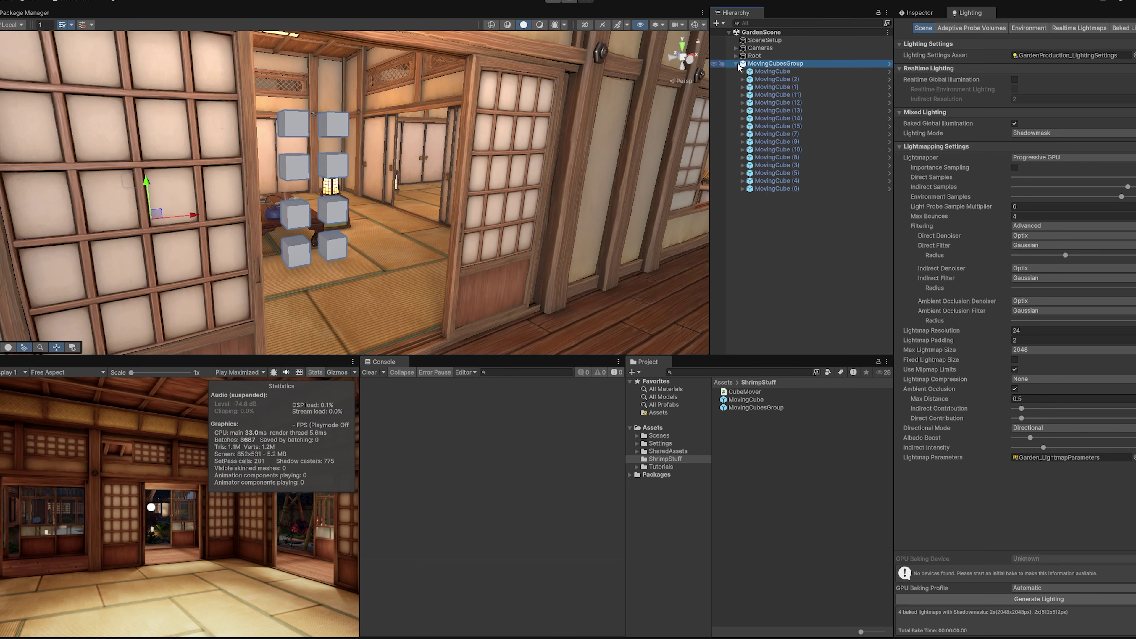
pyautogui.rightClick(349, 200)
pyautogui.click(329, 153)
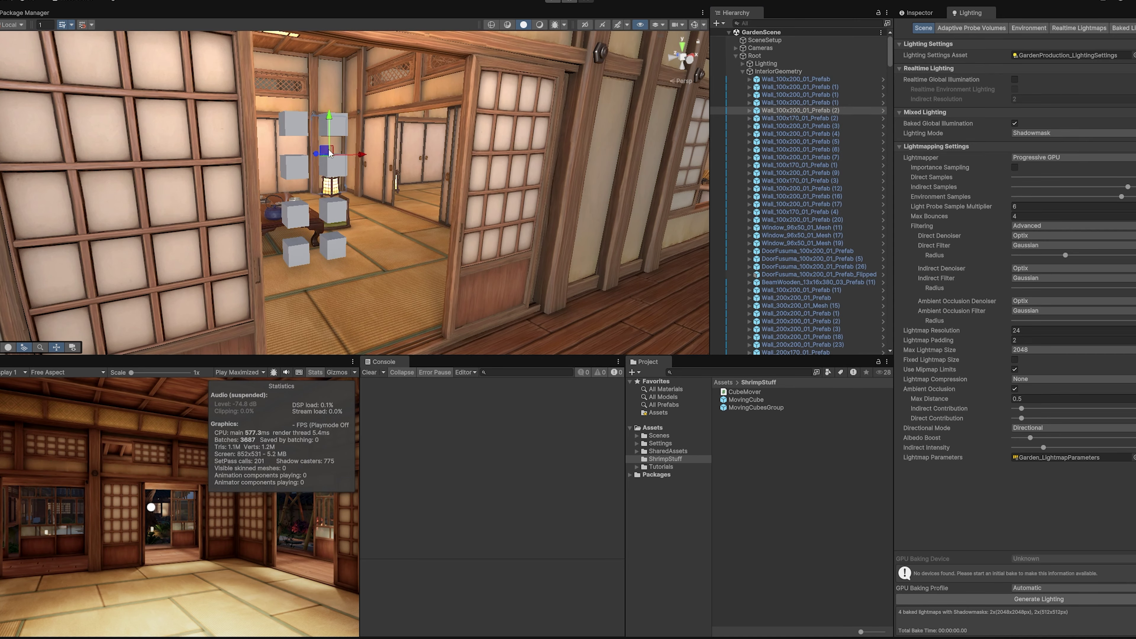
pyautogui.moveTo(344, 130); pyautogui.dragTo(428, 152, button='right')
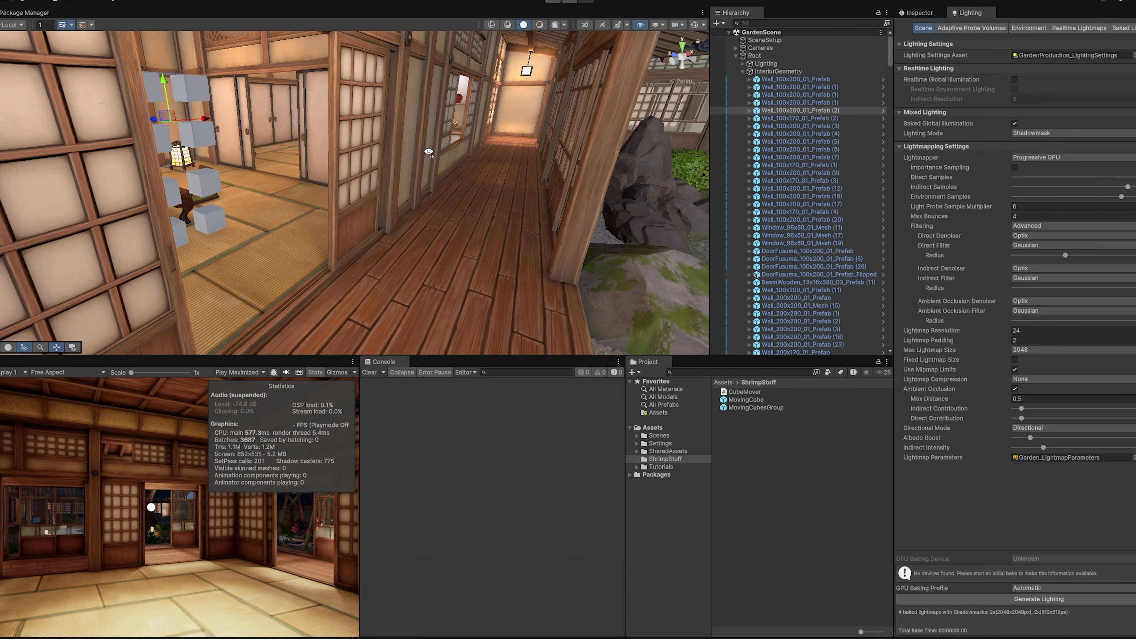
pyautogui.click(742, 72)
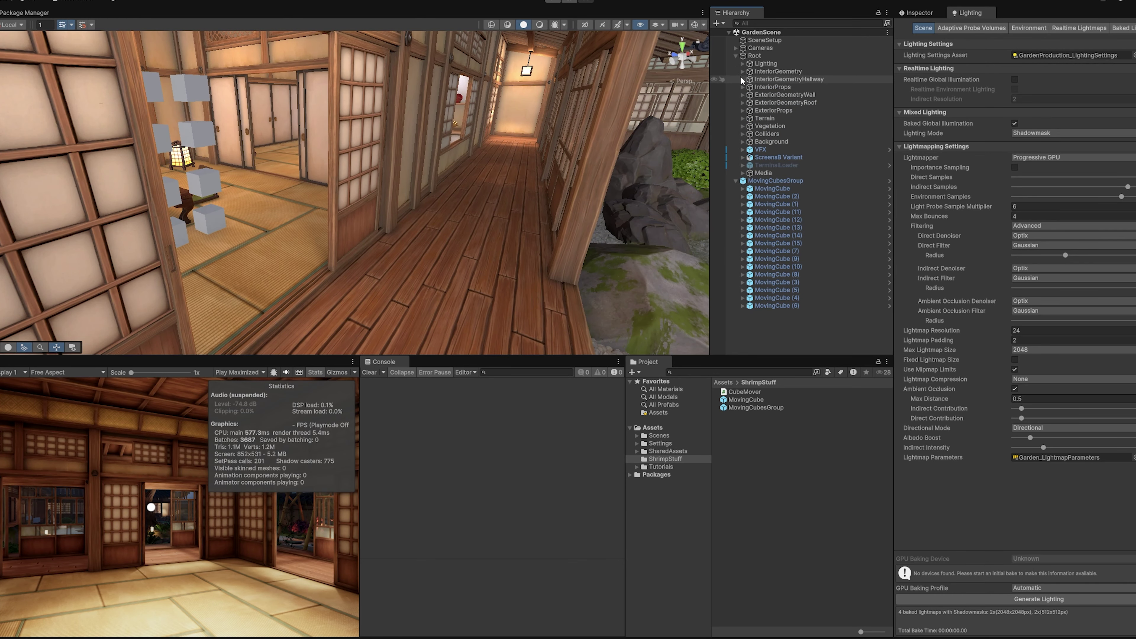
pyautogui.moveTo(485, 166); pyautogui.dragTo(408, 151, button='right')
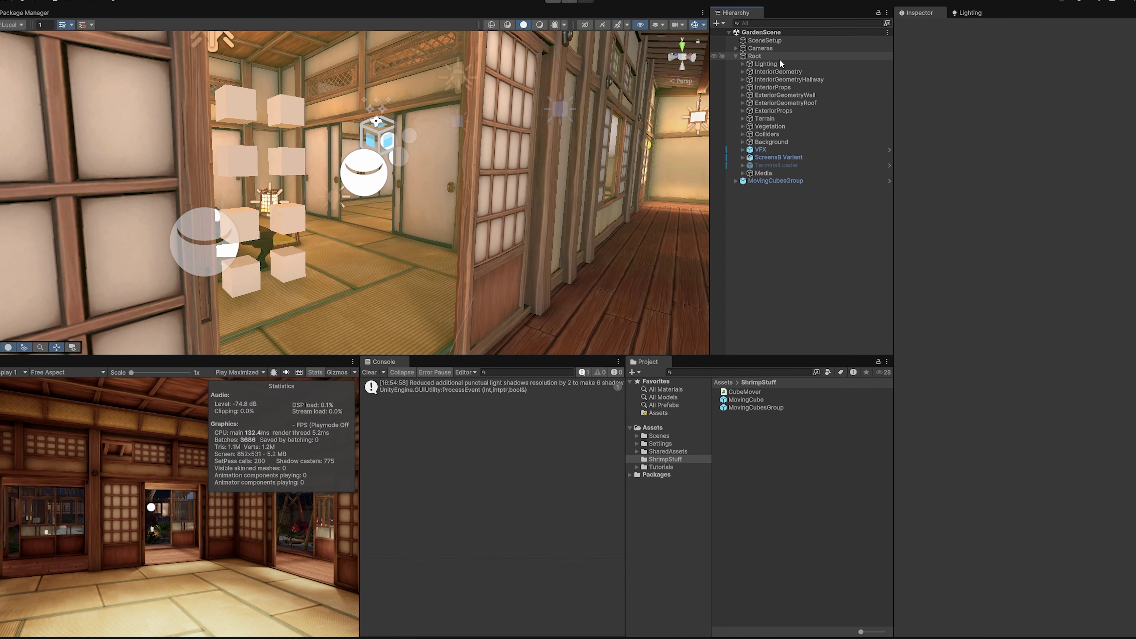
# Step: Expand Lighting and its ReflectionProbes, and select the LightProbeGroups object
pyautogui.click(778, 62)
pyautogui.click(742, 64)
pyautogui.click(749, 79)
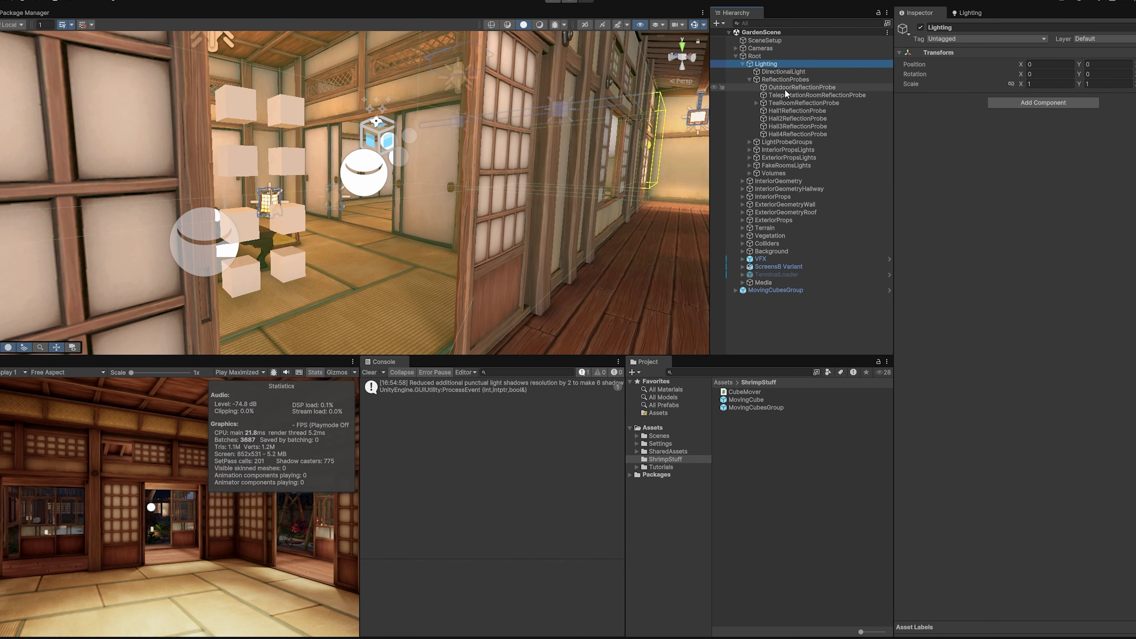
pyautogui.click(775, 142)
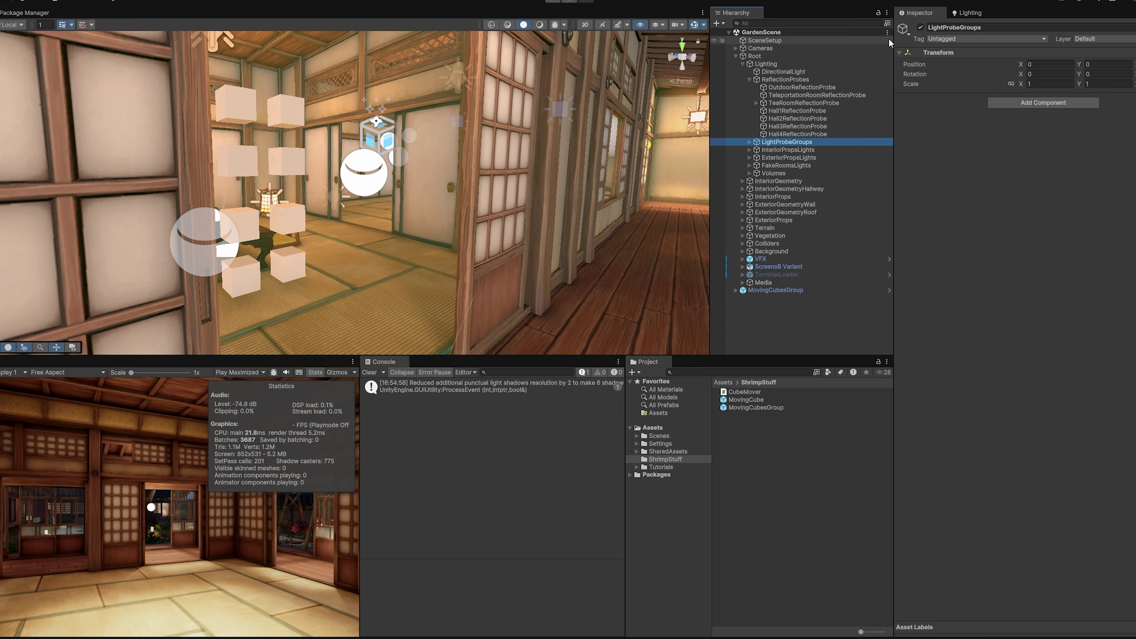
# Step: Clear the scene's baked lighting data and generate the lighting again
pyautogui.click(966, 12)
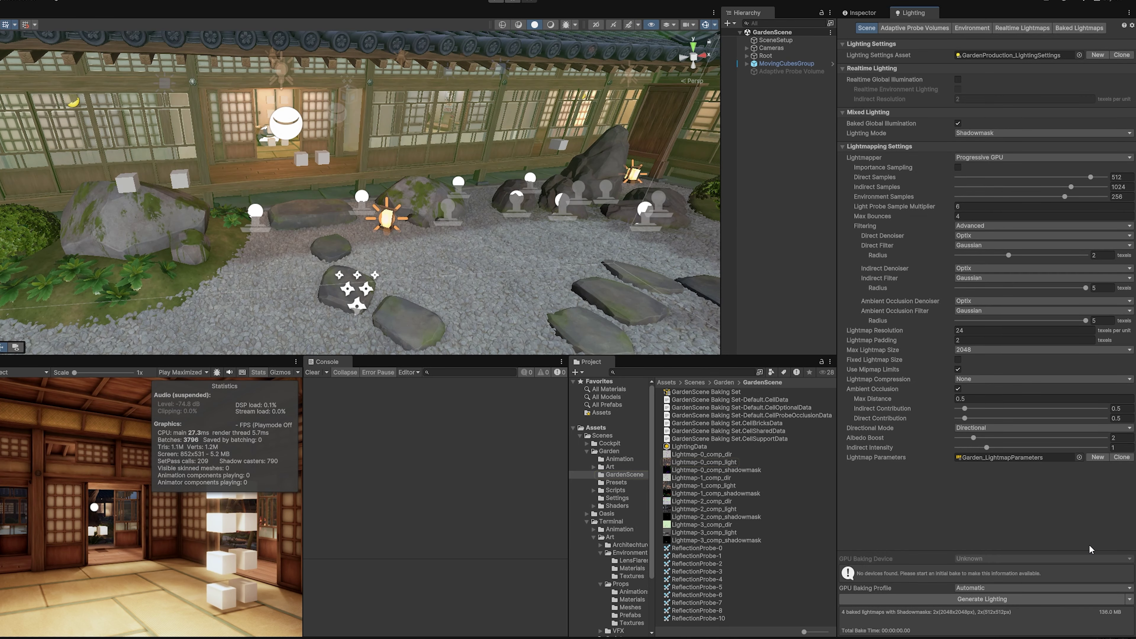
pyautogui.click(1130, 599)
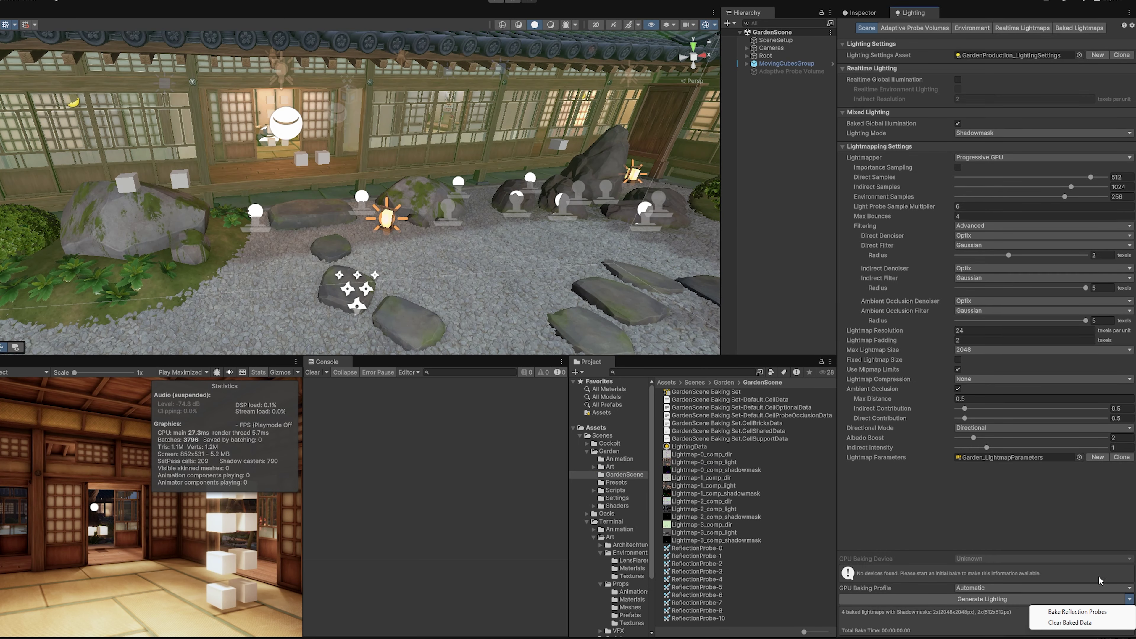
pyautogui.click(1070, 622)
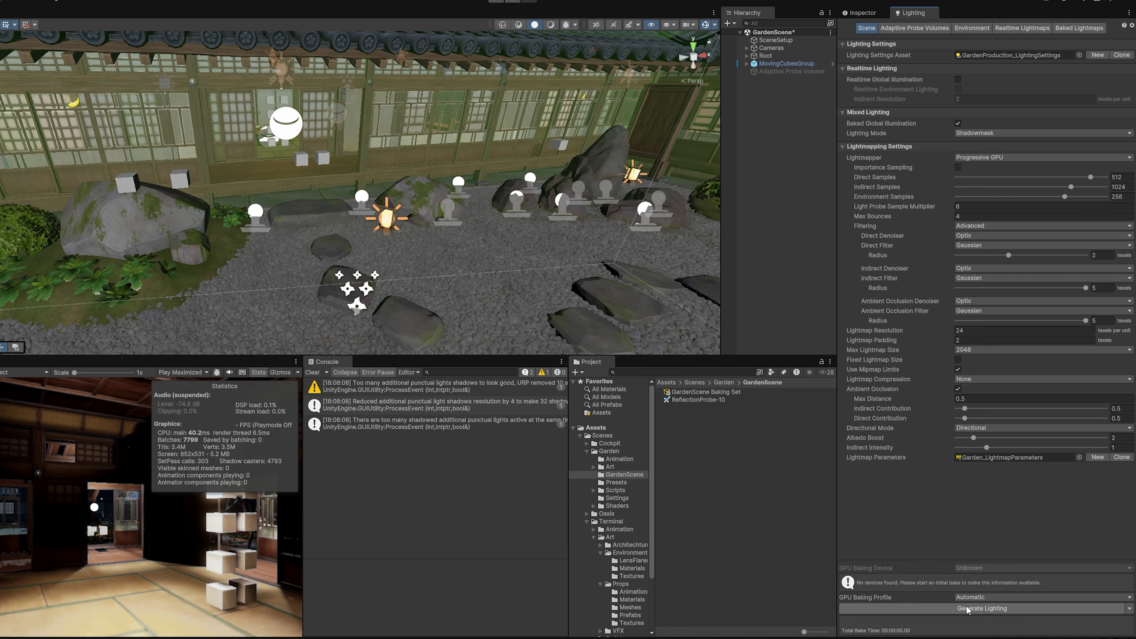
pyautogui.click(965, 606)
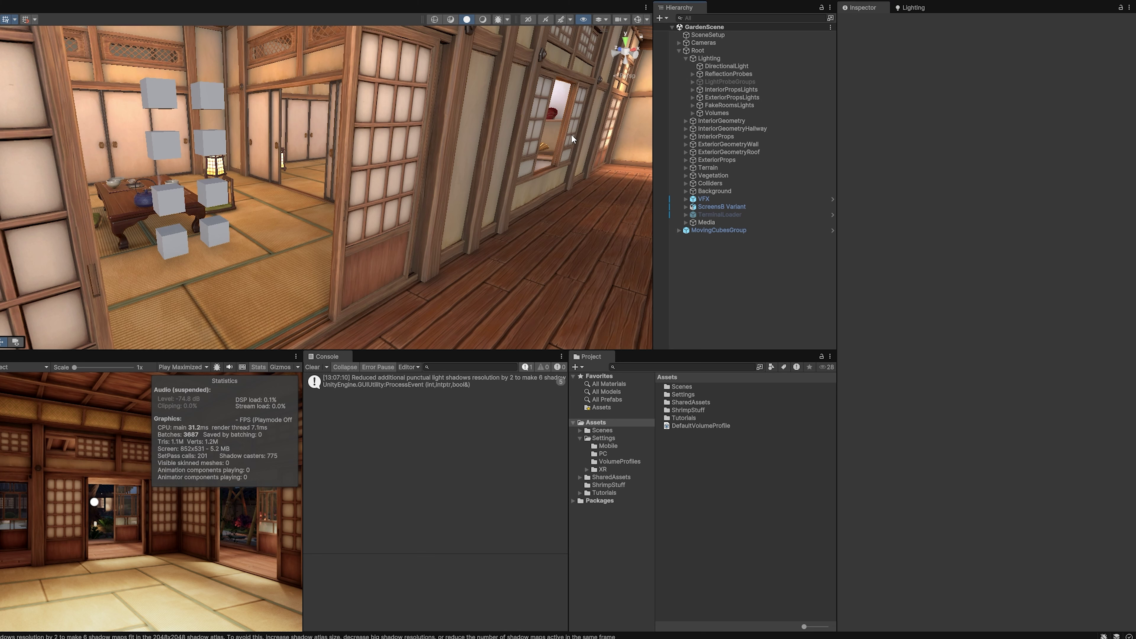
# Step: Open the PC_High render pipeline asset assigned to the PC High quality level in the project's Quality settings
pyautogui.click(729, 82)
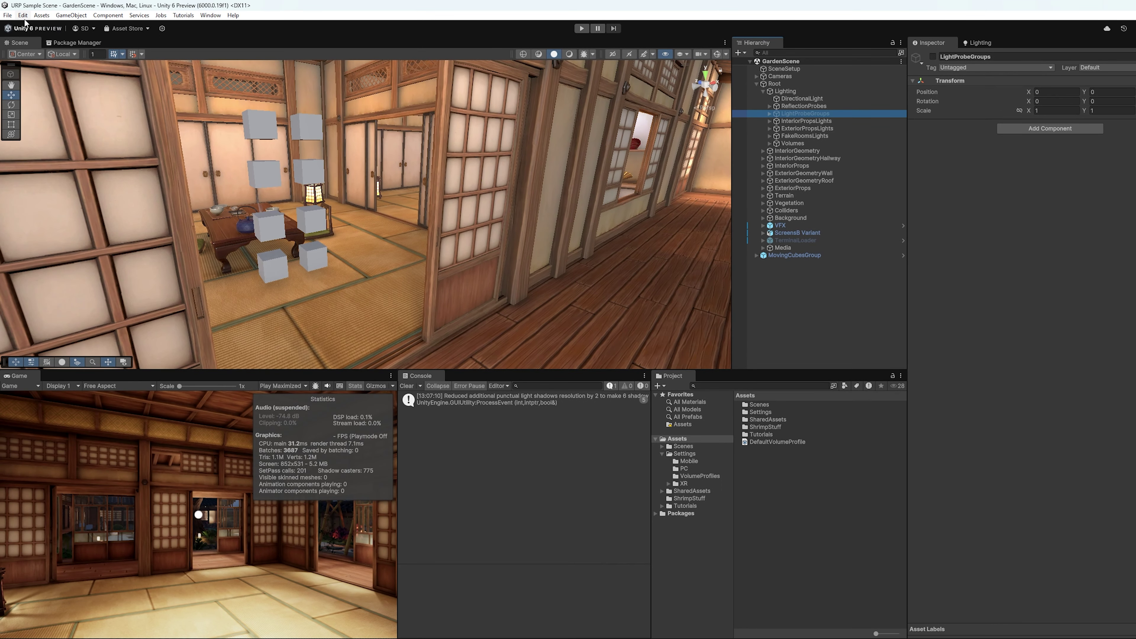
pyautogui.click(22, 16)
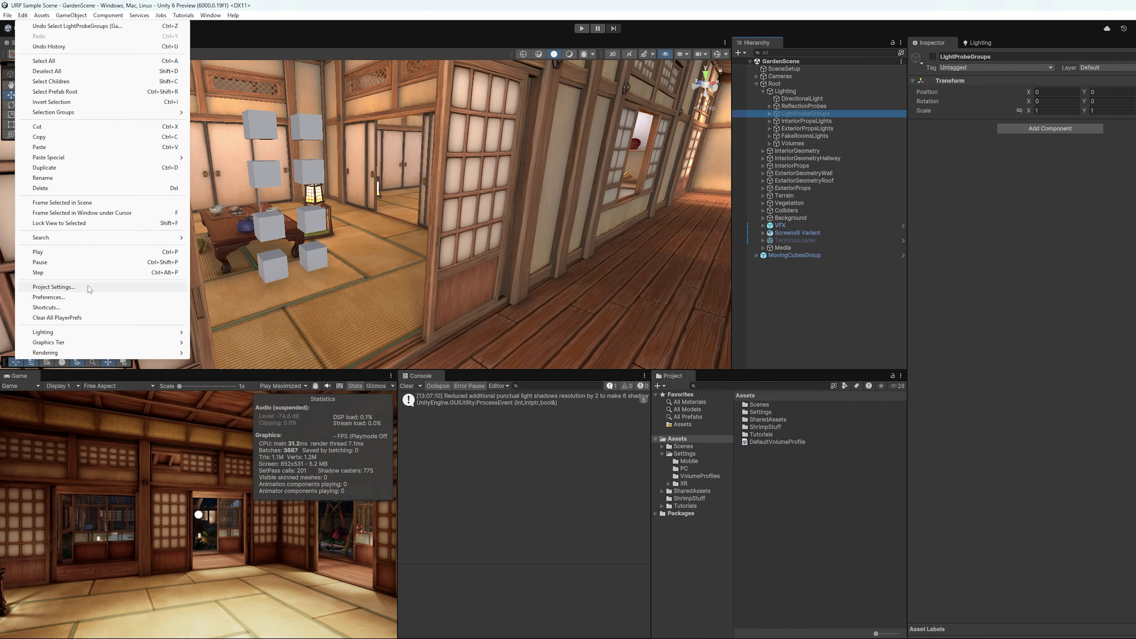
pyautogui.click(54, 287)
pyautogui.click(312, 205)
pyautogui.click(296, 267)
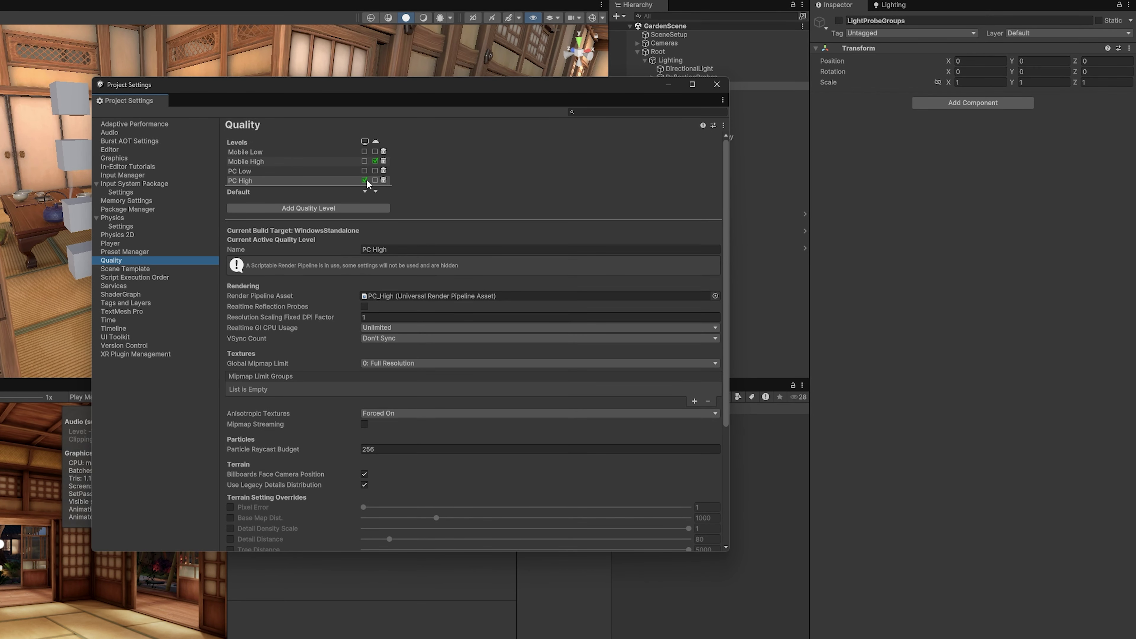
pyautogui.doubleClick(457, 295)
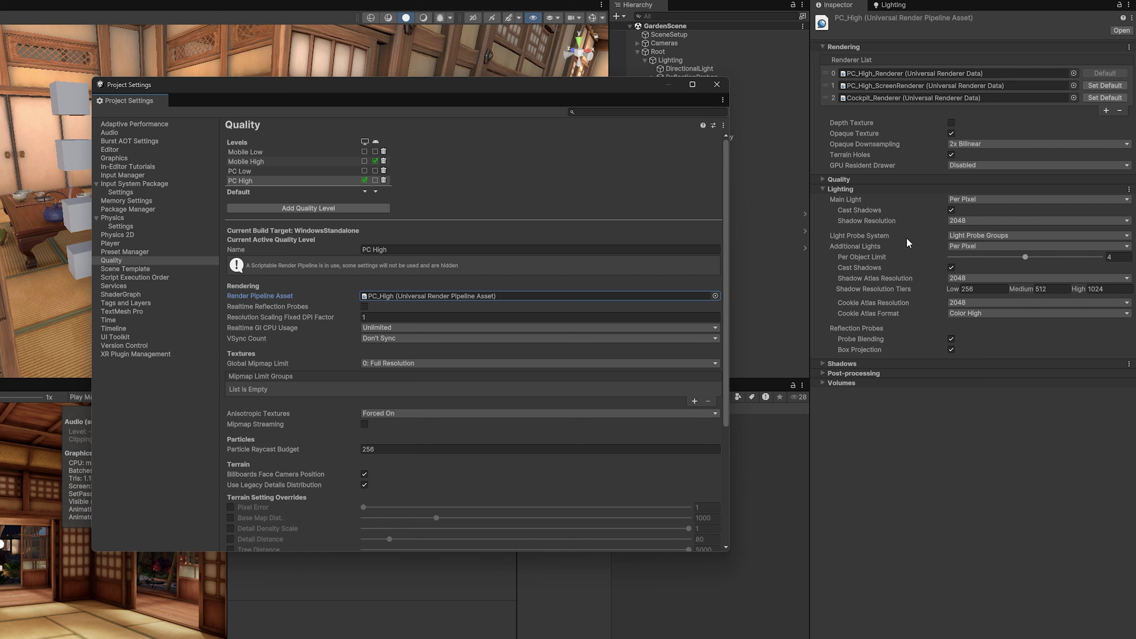
# Step: Set the PC_High asset's Light Probe System to Adaptive Probe Volumes and close the project settings
pyautogui.click(959, 238)
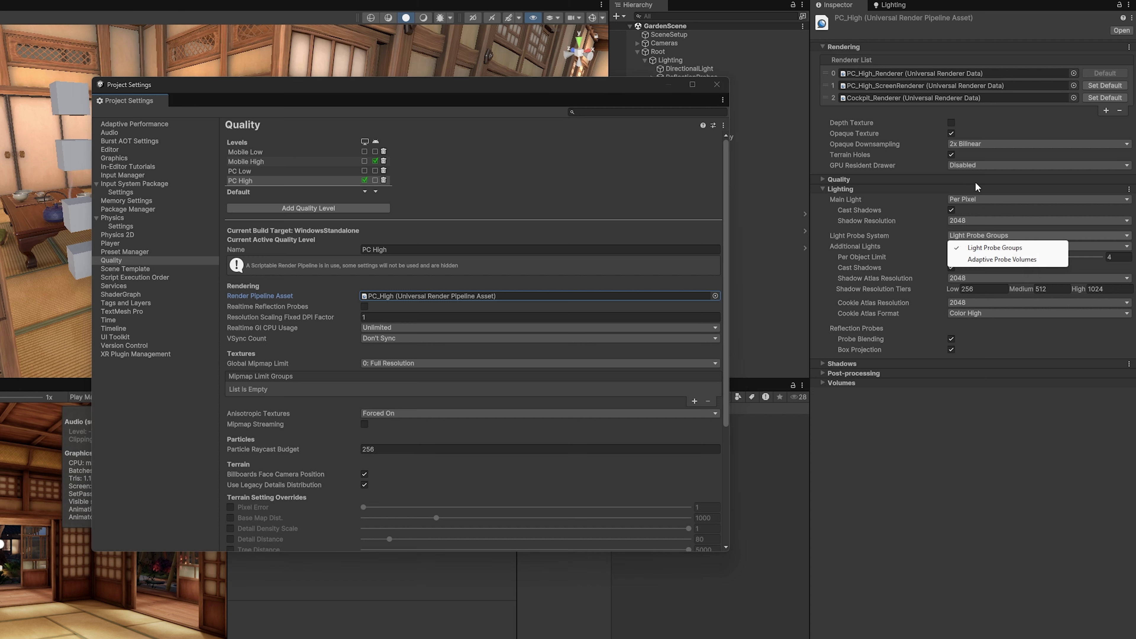
pyautogui.click(991, 260)
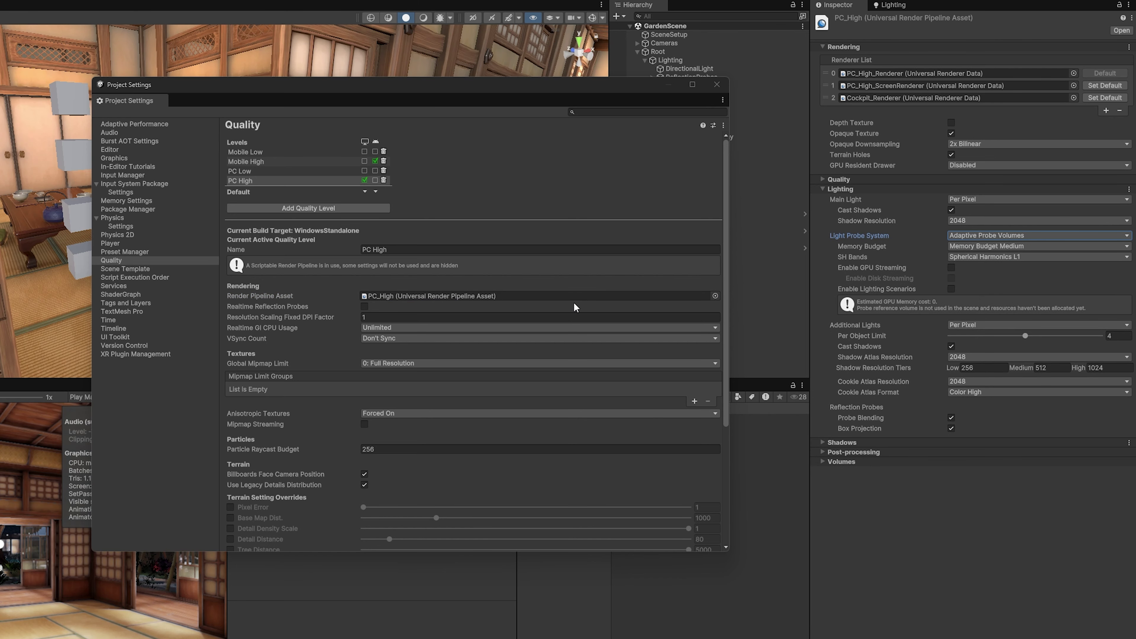
pyautogui.click(717, 84)
# Step: View the garden from above the roofs and collapse the Root object in the scene hierarchy
pyautogui.moveTo(344, 201); pyautogui.dragTo(316, 235, button='right')
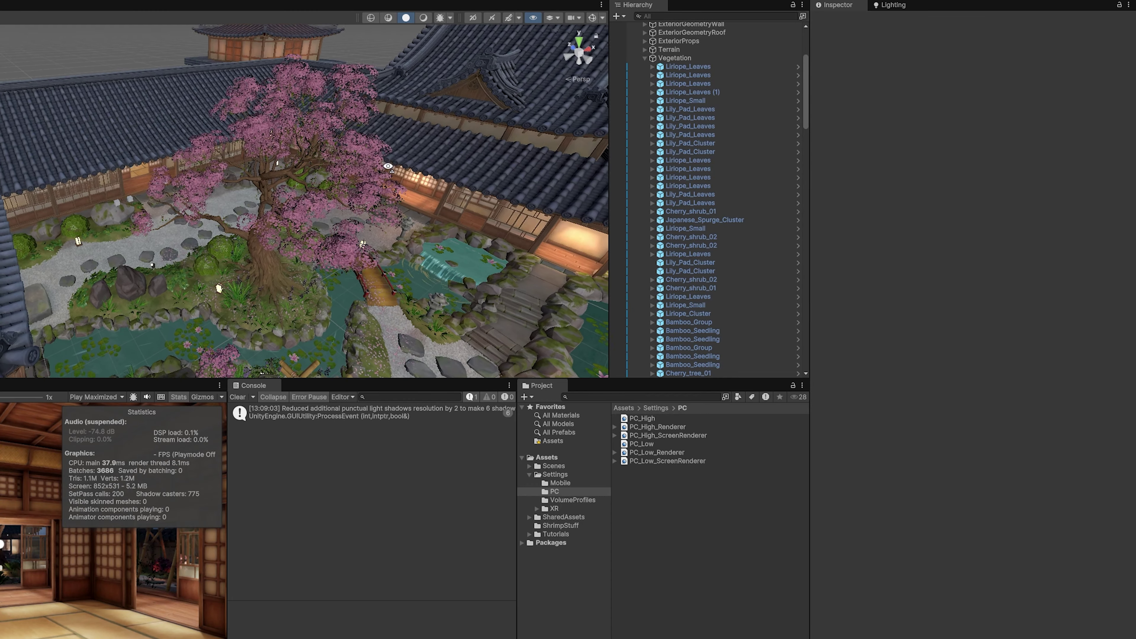
pyautogui.moveTo(380, 173); pyautogui.dragTo(388, 159, button='right')
pyautogui.press('s')
pyautogui.scroll(5, 662, 71)
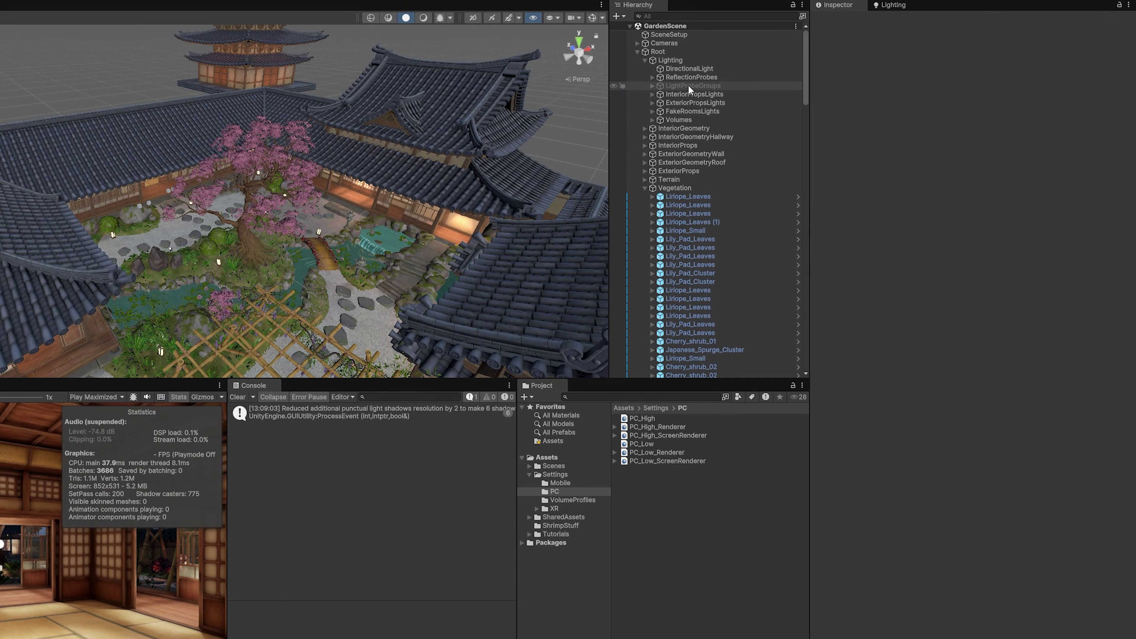
pyautogui.click(640, 53)
pyautogui.click(637, 52)
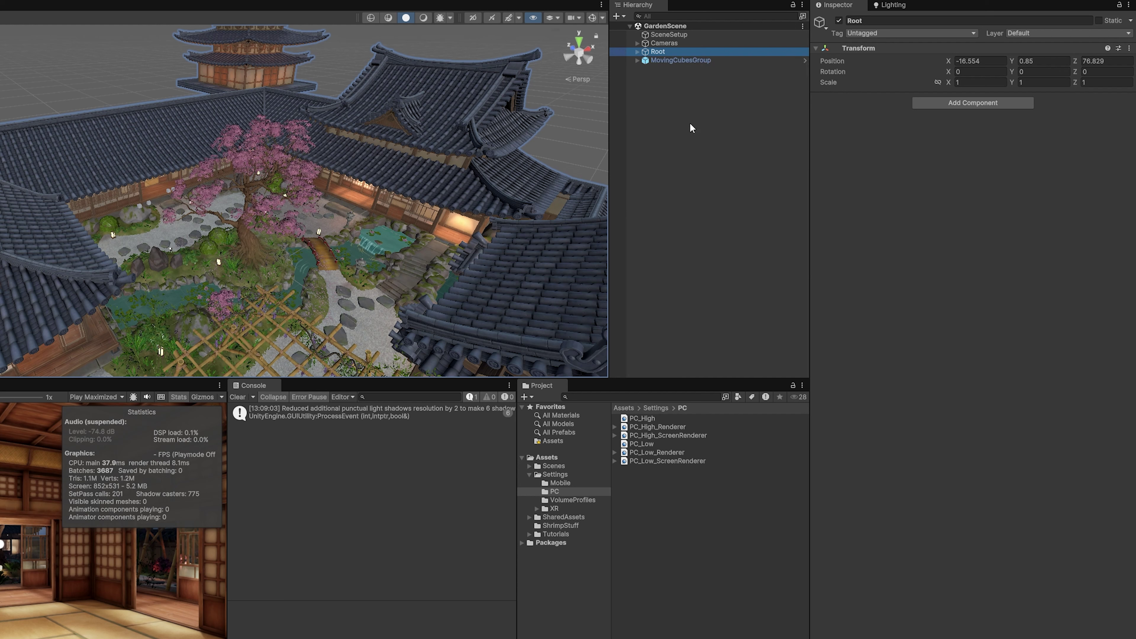
# Step: Add an Adaptive Probe Volume light object at the top level of GardenScene
pyautogui.click(680, 95)
pyautogui.rightClick(664, 129)
pyautogui.moveTo(724, 365)
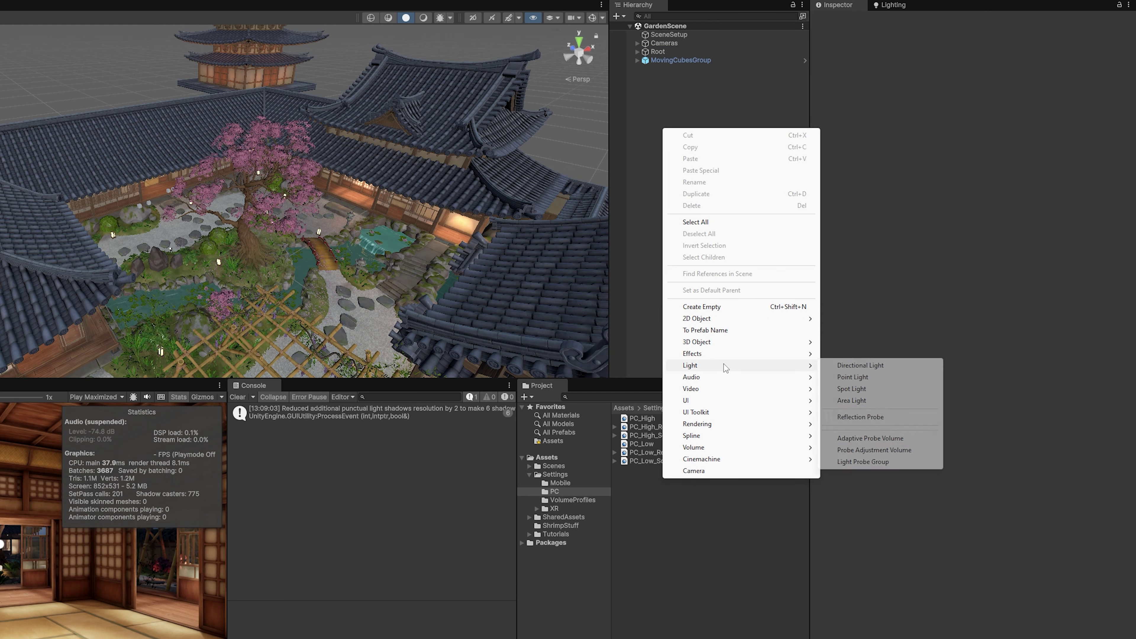
pyautogui.click(870, 438)
pyautogui.click(880, 337)
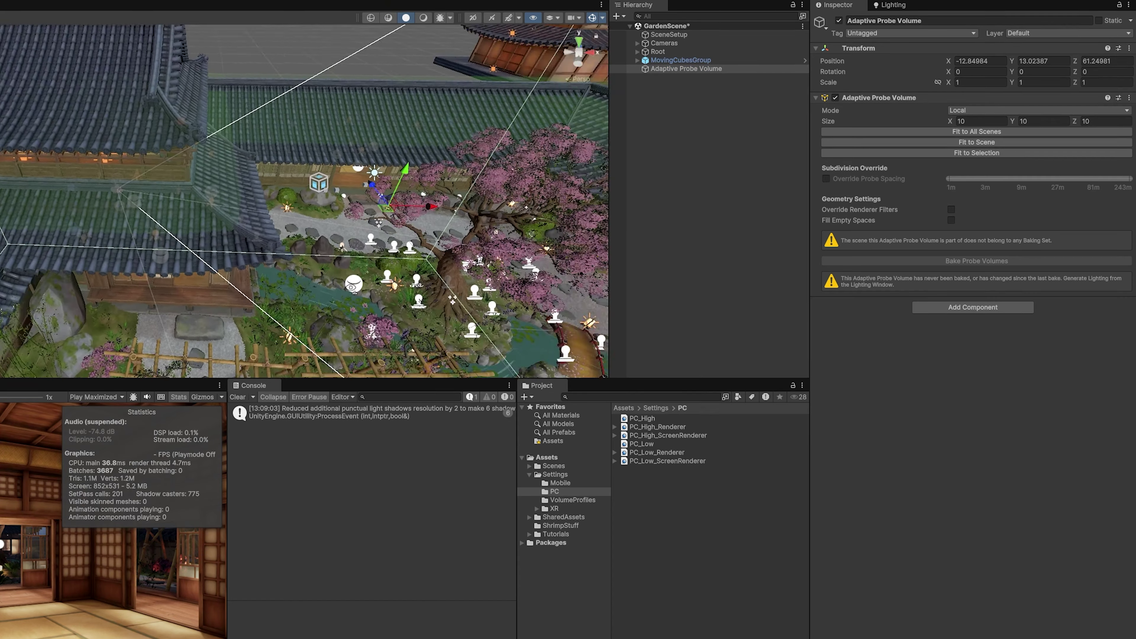
# Step: Fit the Adaptive Probe Volume to the scene and inspect its bounds around the garden and pagoda
pyautogui.click(685, 70)
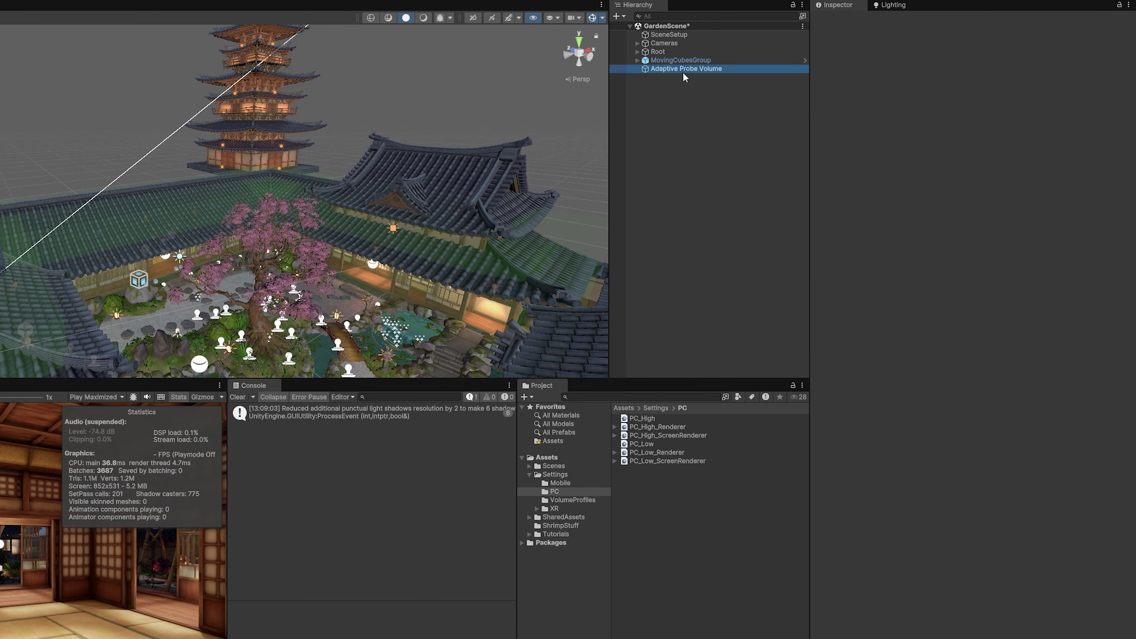
pyautogui.click(592, 18)
pyautogui.click(593, 19)
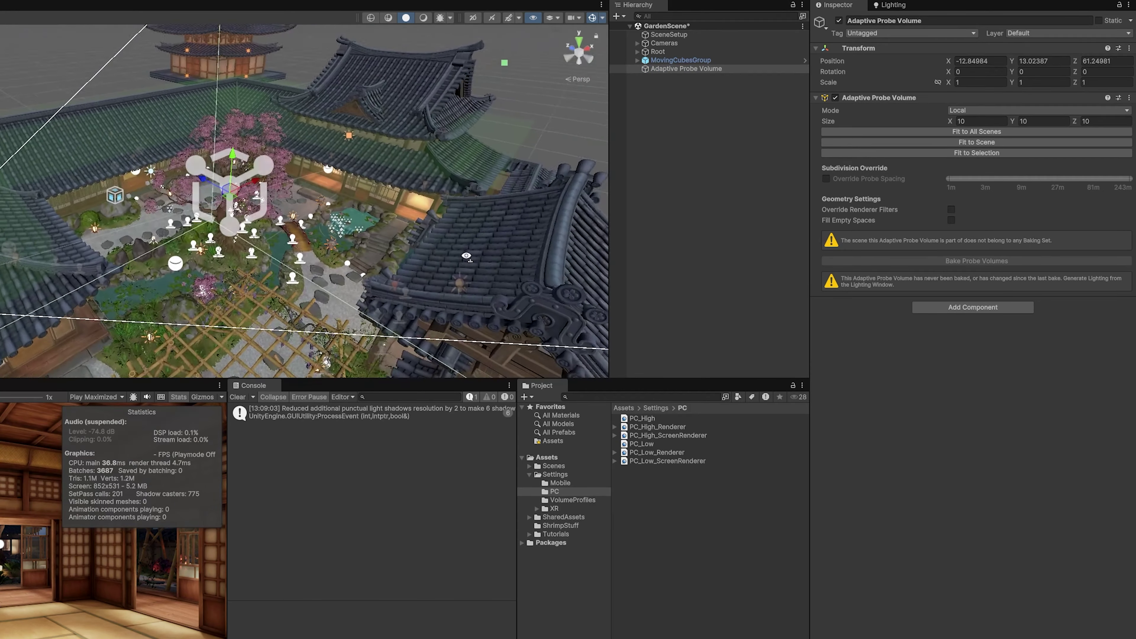
pyautogui.moveTo(461, 236); pyautogui.dragTo(359, 197, button='right')
pyautogui.press('w')
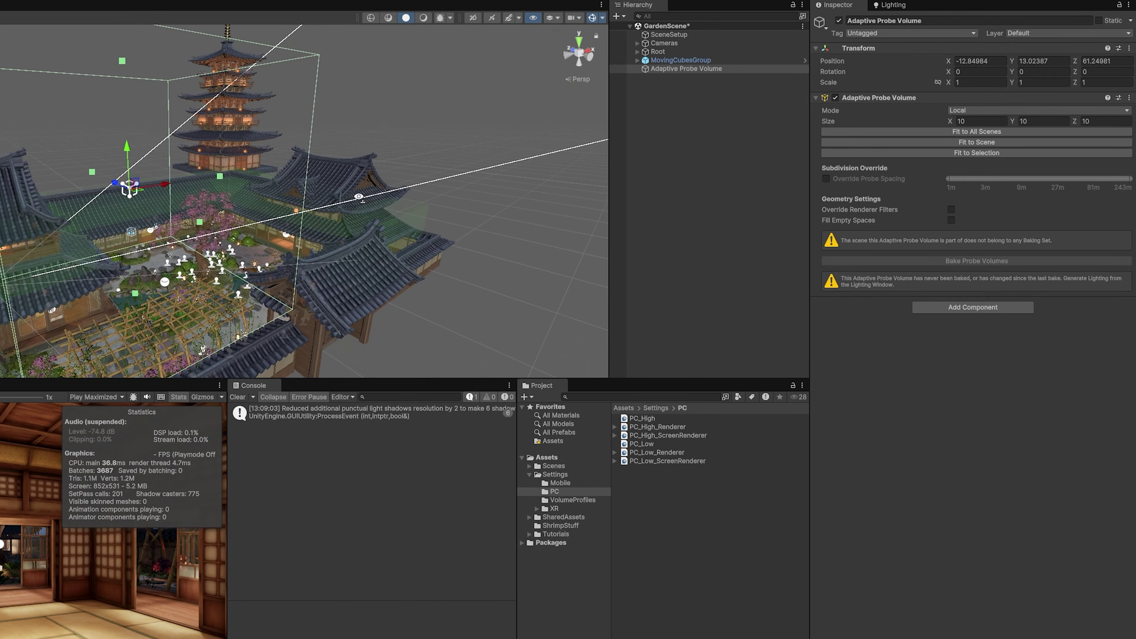
pyautogui.keyDown('alt'); pyautogui.moveTo(358, 197); pyautogui.dragTo(559, 190); pyautogui.keyUp('alt')
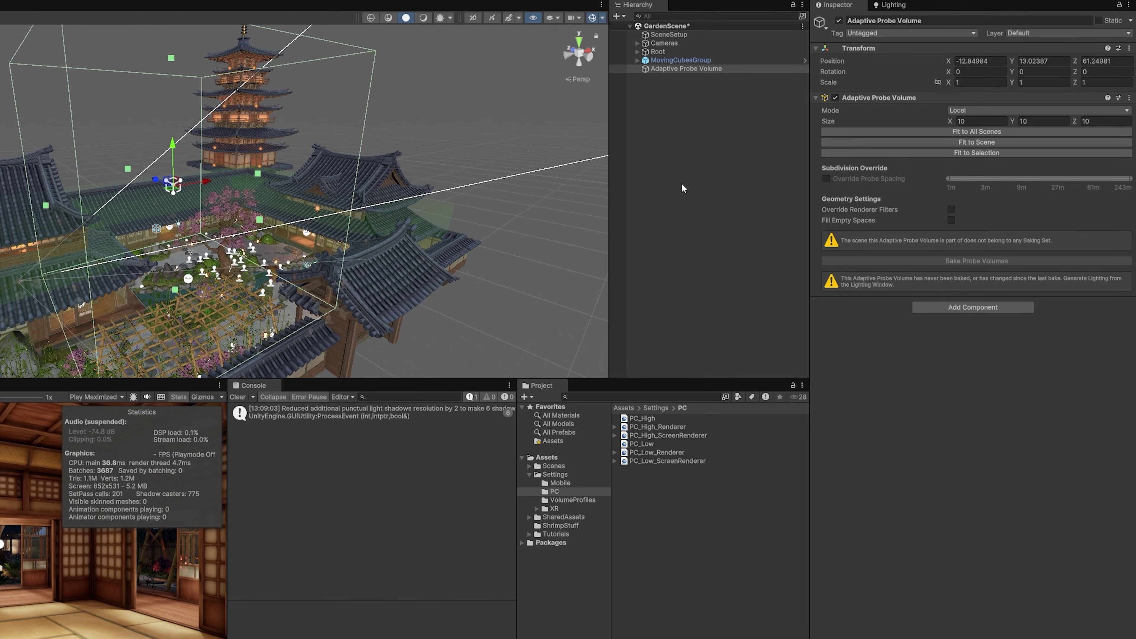
pyautogui.click(905, 141)
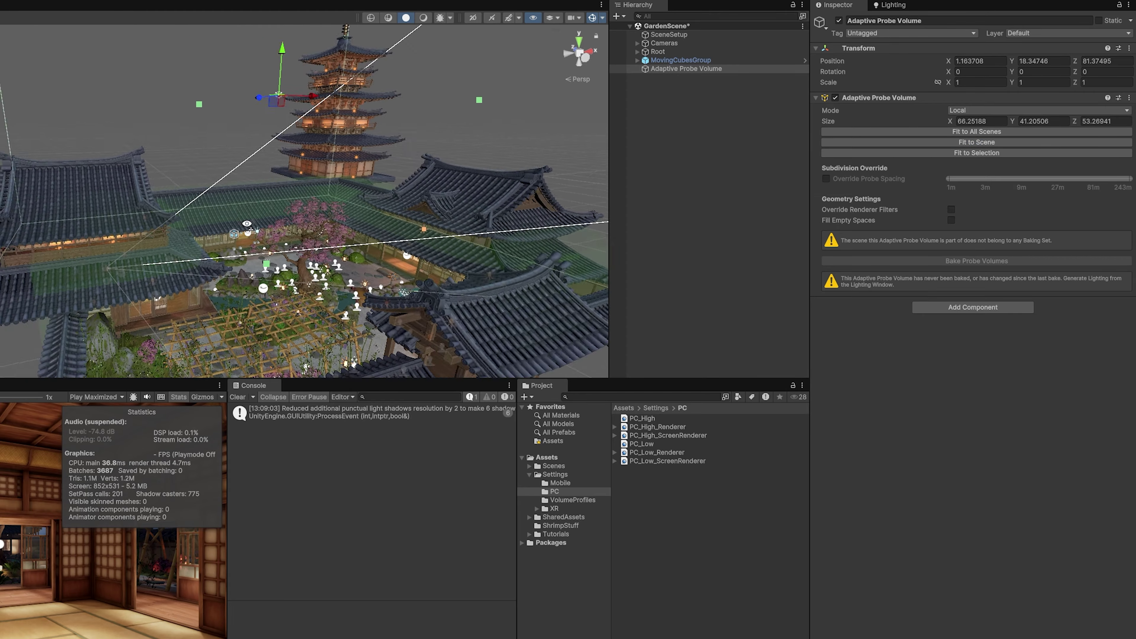
pyautogui.press('d')
pyautogui.moveTo(247, 223); pyautogui.dragTo(231, 171, button='right')
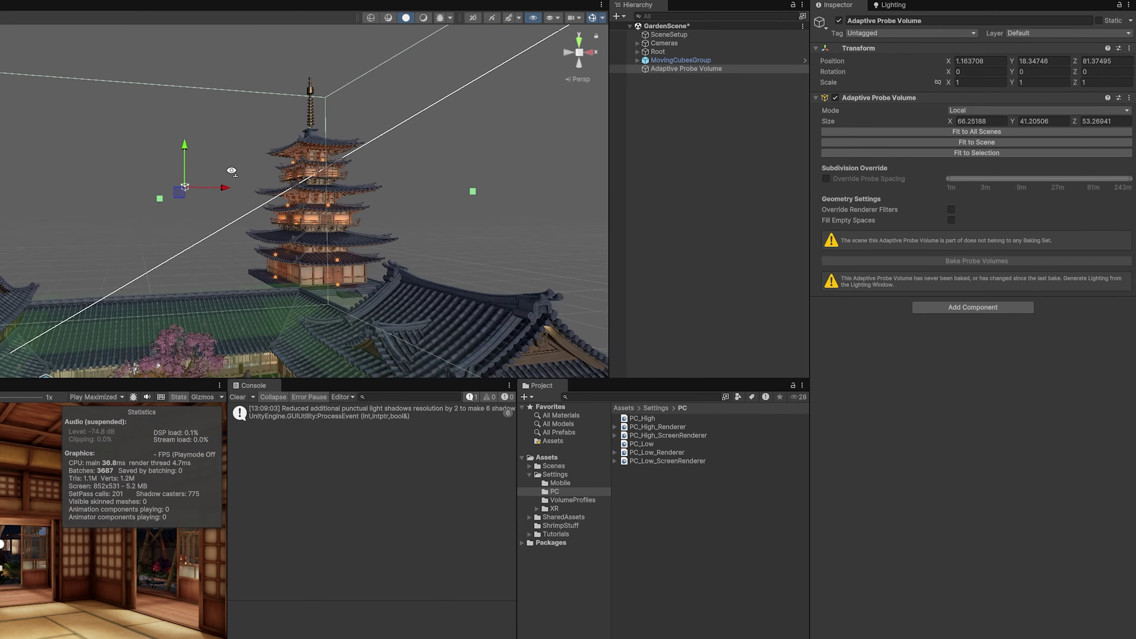
pyautogui.keyDown('alt'); pyautogui.moveTo(231, 170); pyautogui.dragTo(550, 202); pyautogui.keyUp('alt')
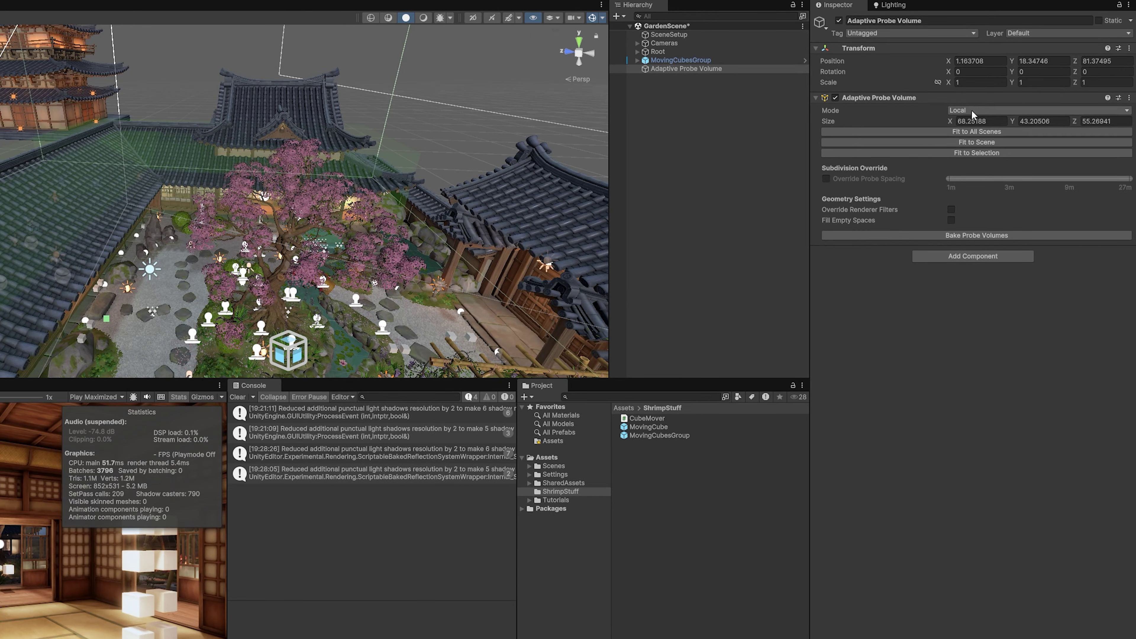
# Step: Try the Adaptive Probe Volume's Global, Scene and Local modes one after another
pyautogui.click(962, 108)
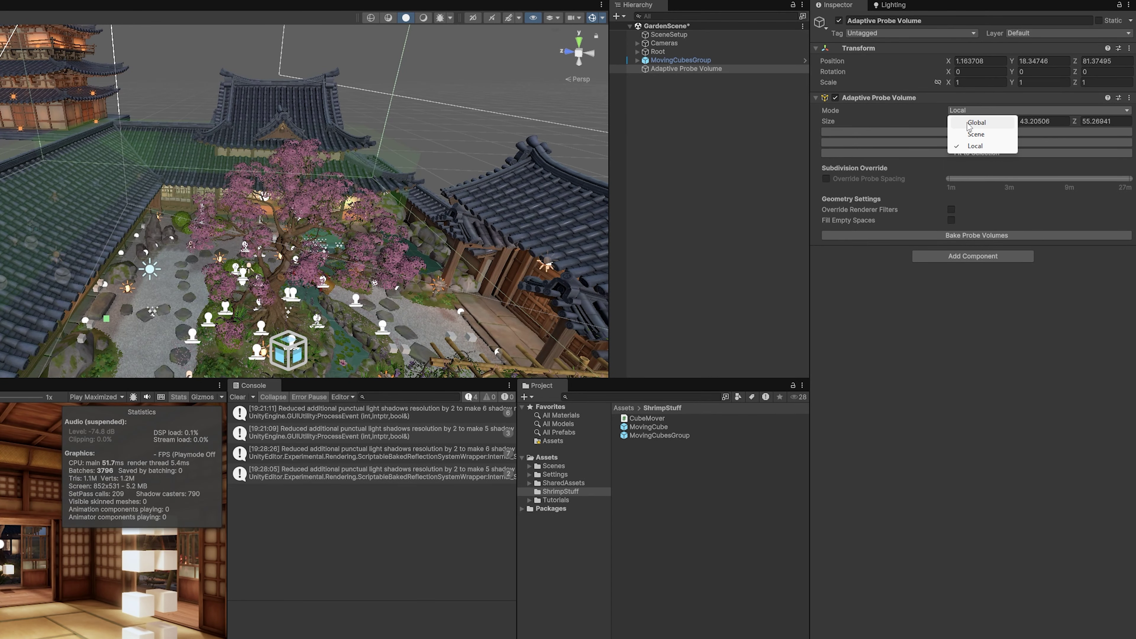
pyautogui.click(967, 123)
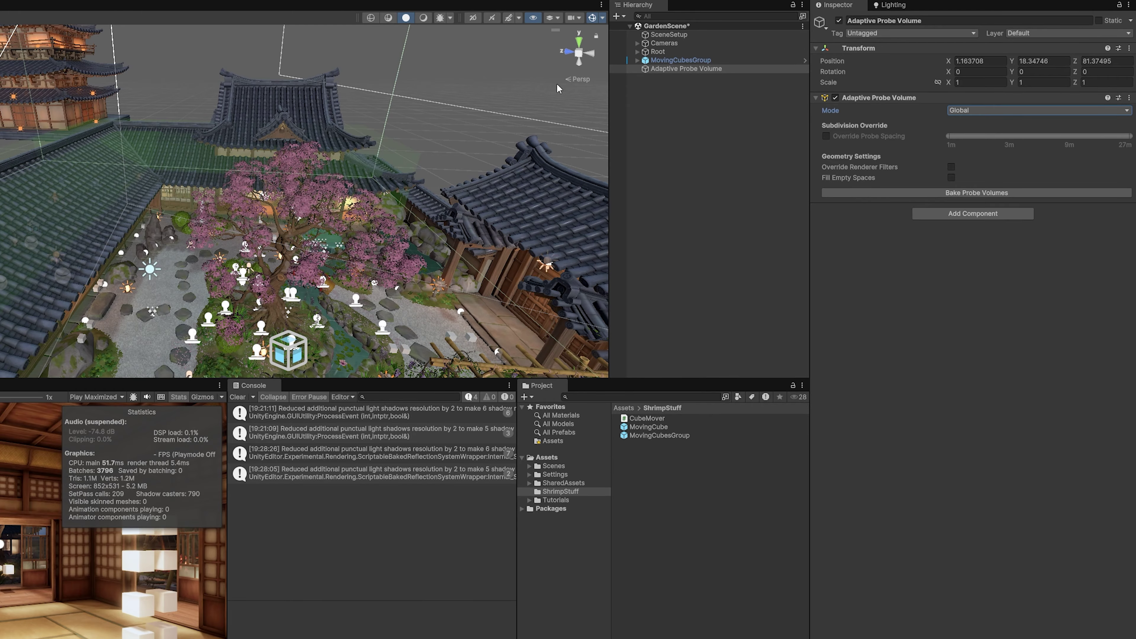
pyautogui.moveTo(317, 197); pyautogui.dragTo(169, 161, button='right')
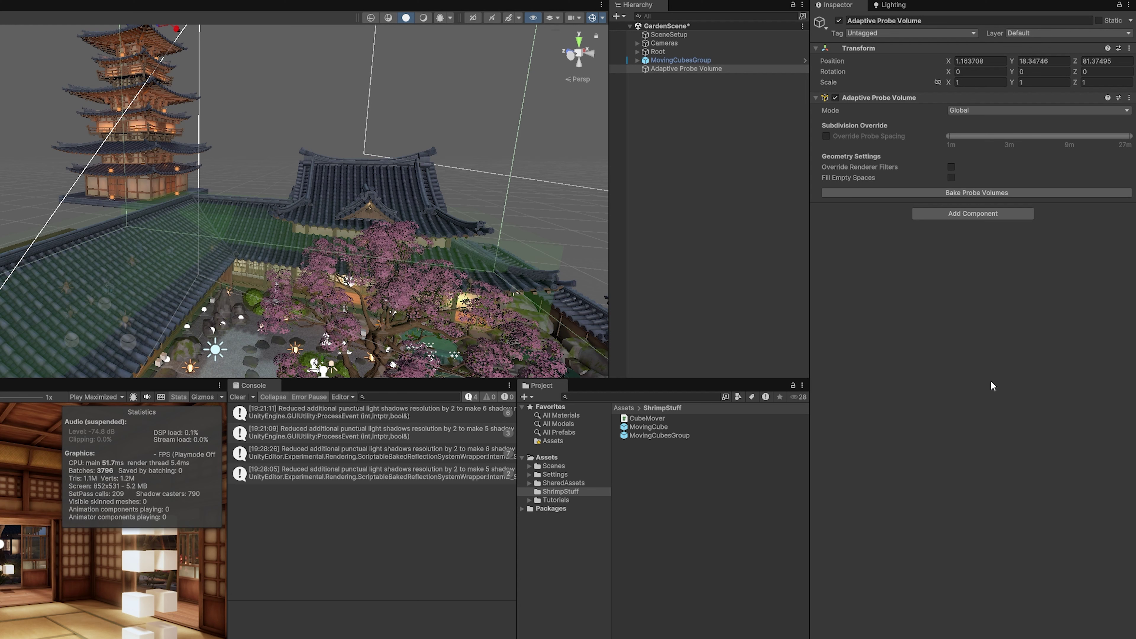
pyautogui.click(990, 112)
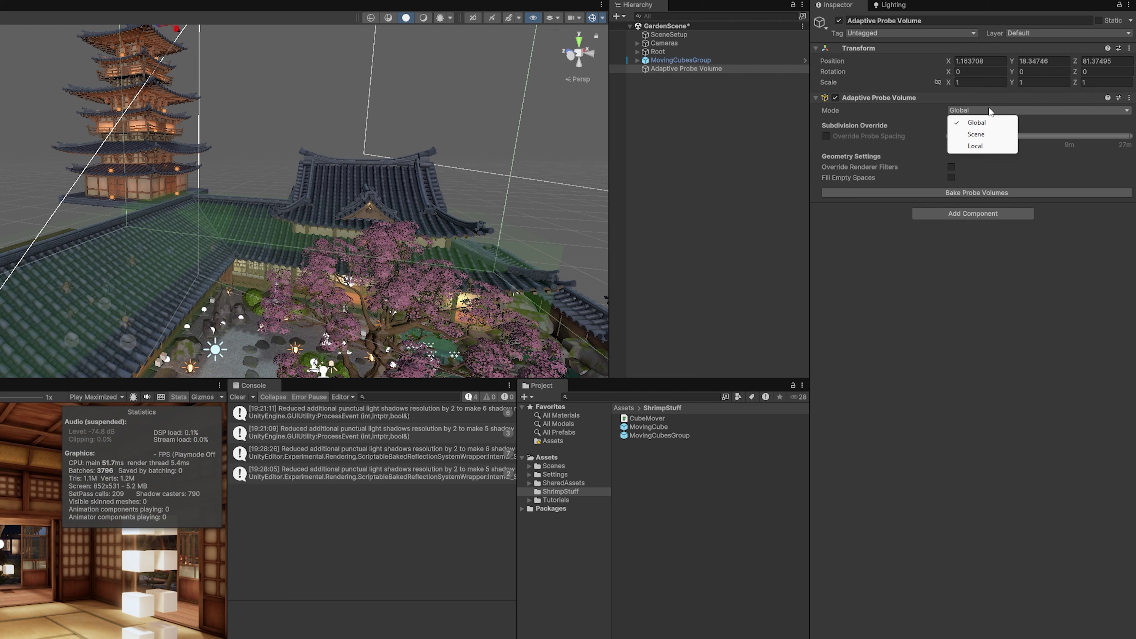
pyautogui.click(993, 134)
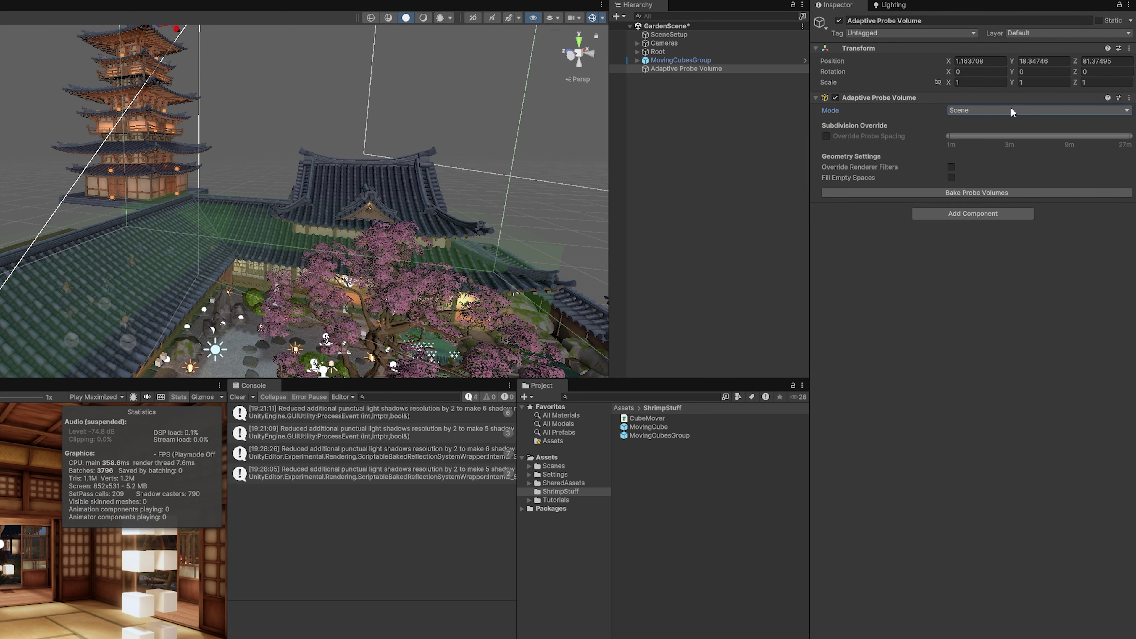
pyautogui.click(1011, 111)
pyautogui.click(990, 147)
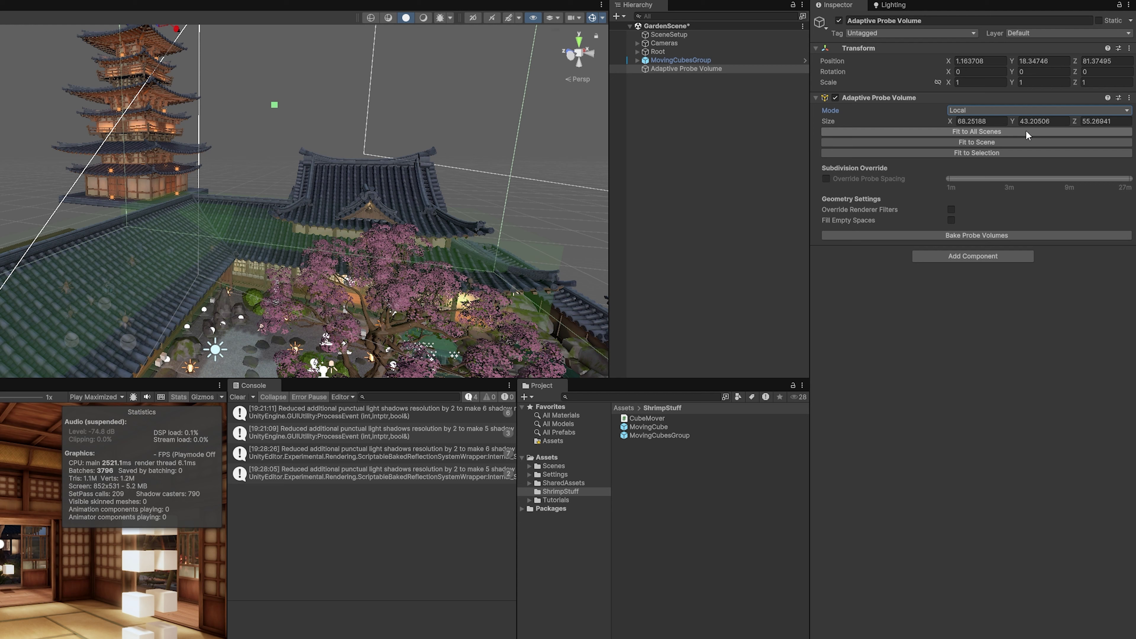
# Step: Set the Adaptive Probe Volume's mode to Global
pyautogui.click(1014, 111)
pyautogui.click(1000, 119)
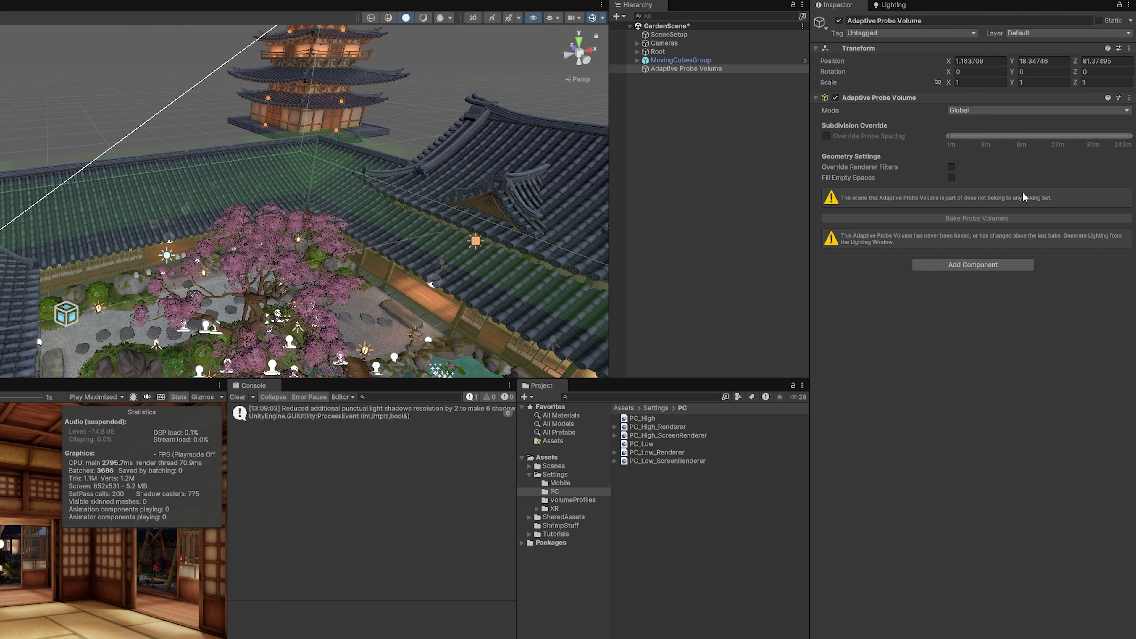
# Step: Open the lighting settings and examine the Adaptive Probe Volumes options for probe placement and Sky Occlusion
pyautogui.click(892, 5)
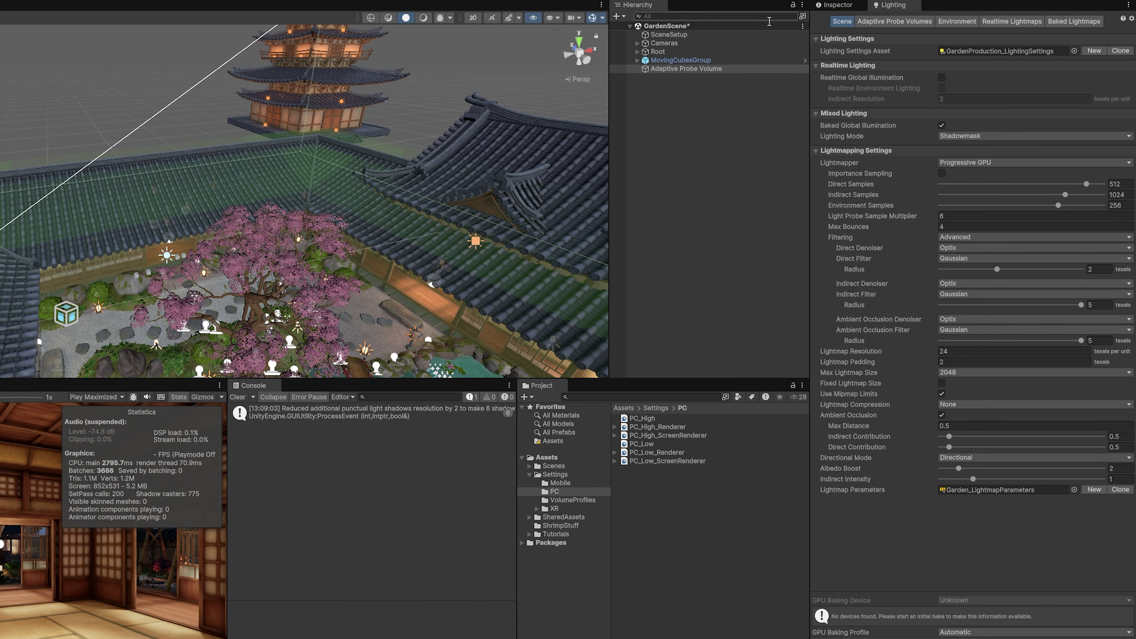
pyautogui.click(107, 8)
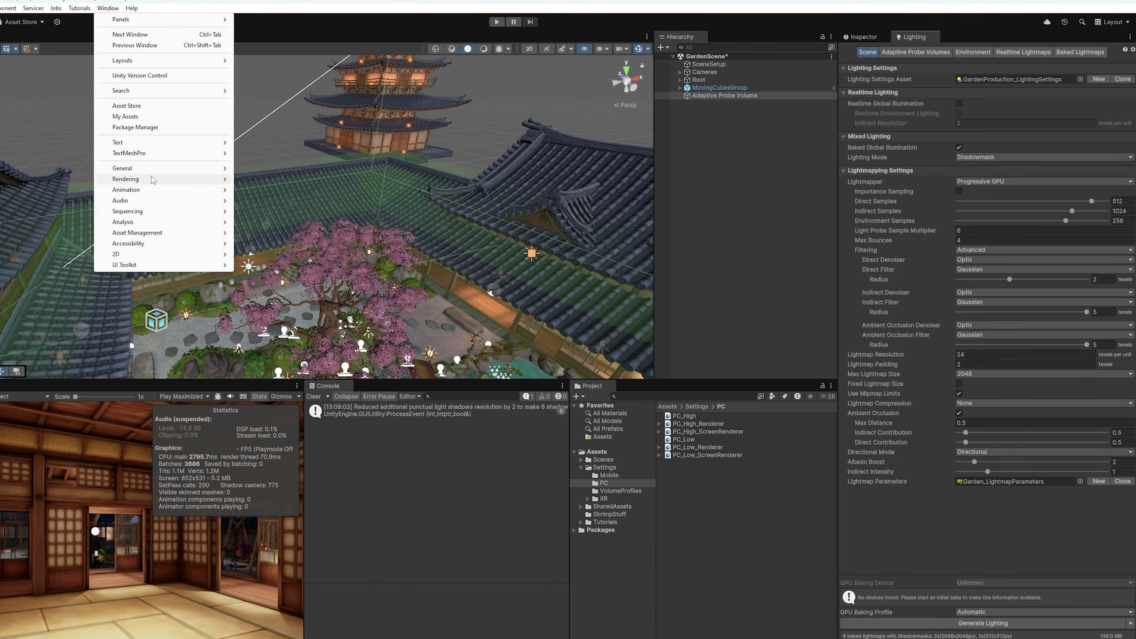
pyautogui.moveTo(176, 181)
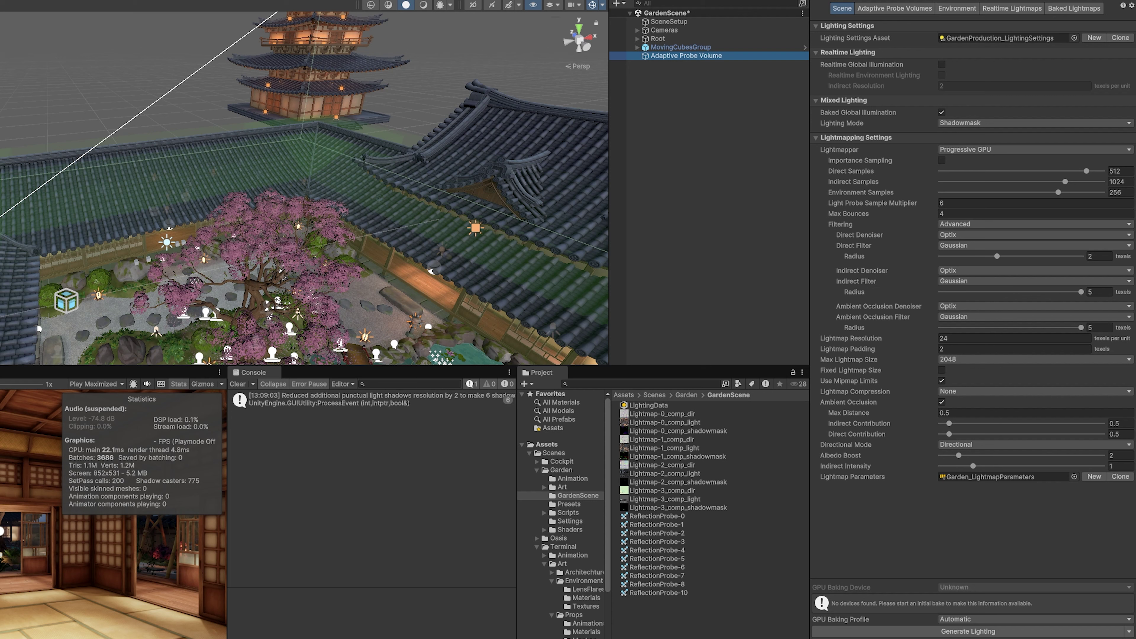
pyautogui.click(890, 8)
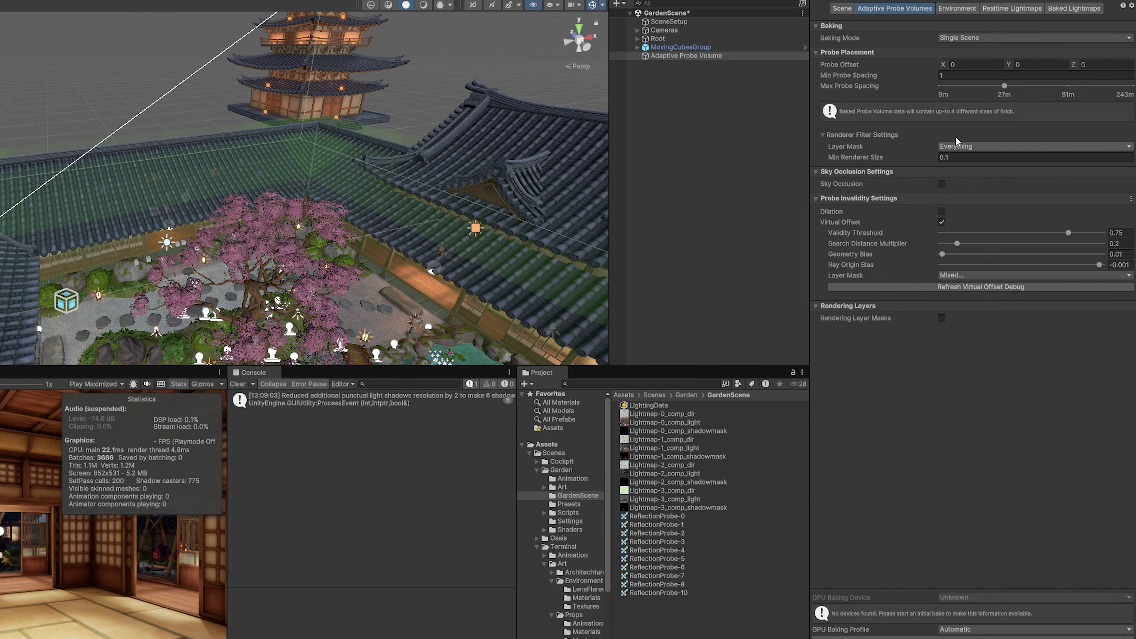
pyautogui.moveTo(841, 187)
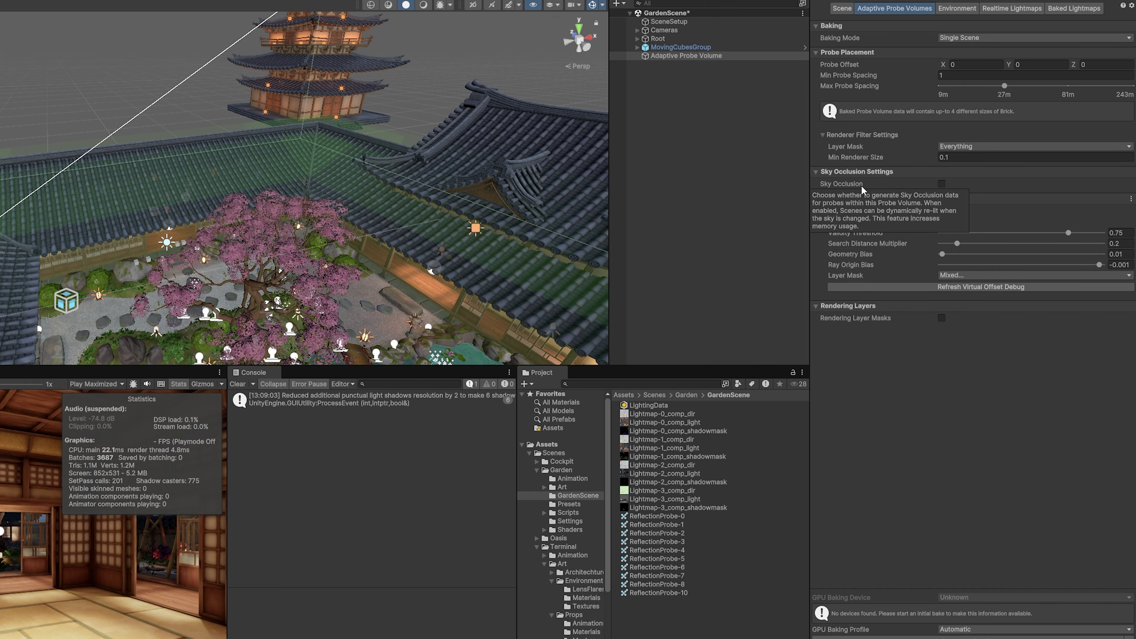
# Step: Return to the scene lighting settings and generate the lighting with the Adaptive Probe Volume
pyautogui.click(842, 8)
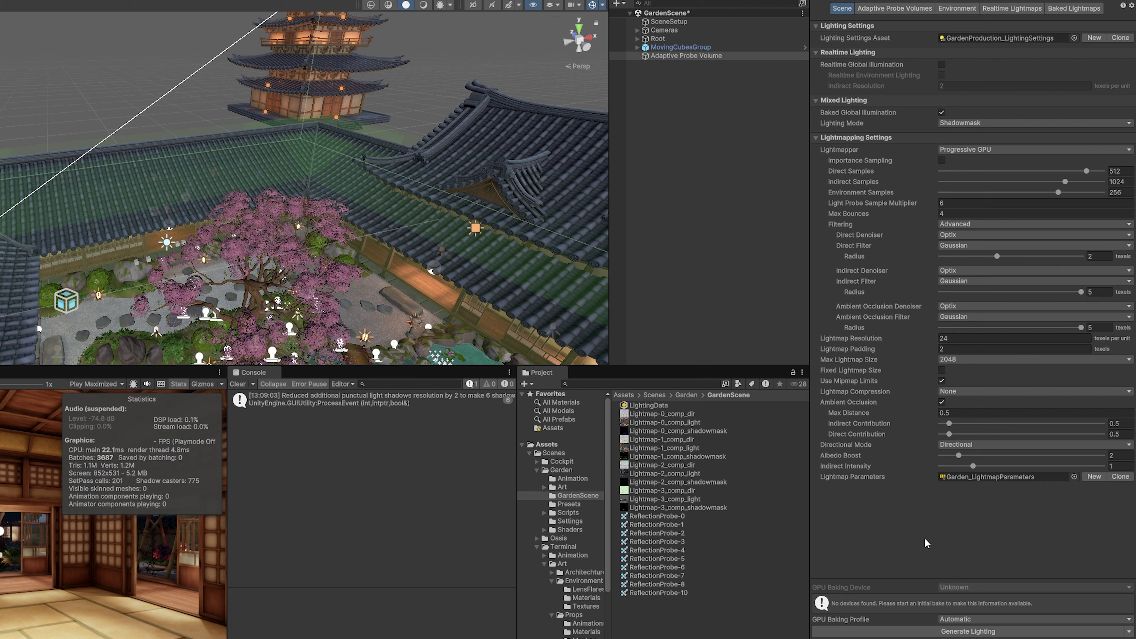
pyautogui.click(968, 631)
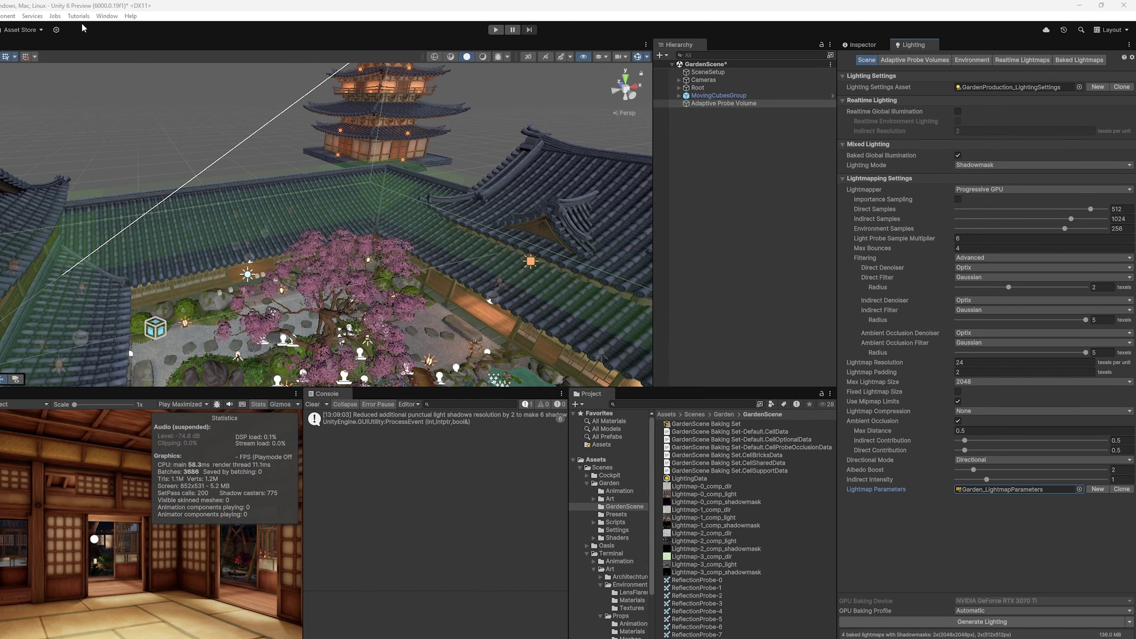
# Step: Open the Rendering Debugger and show its Probe Volumes visualization options
pyautogui.click(107, 16)
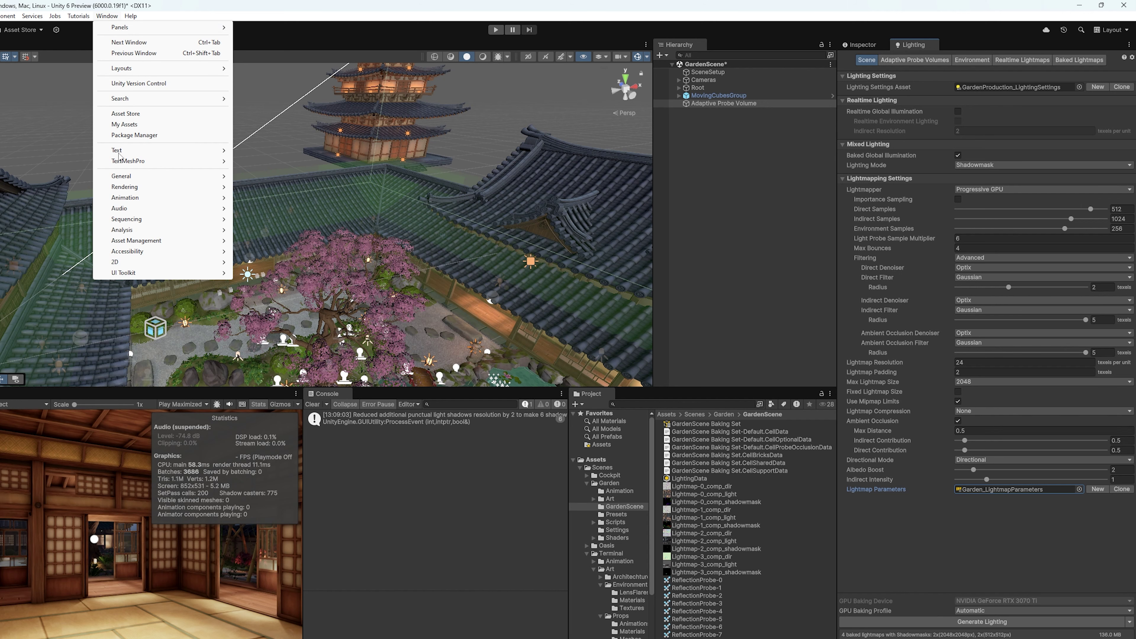
pyautogui.moveTo(195, 230)
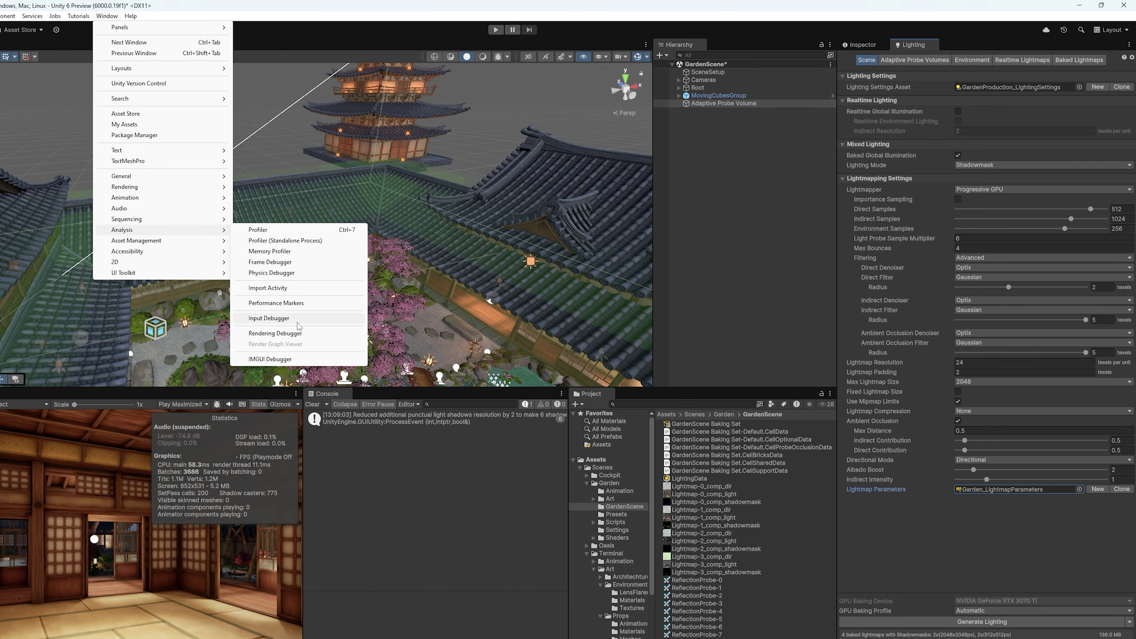
pyautogui.click(286, 333)
pyautogui.click(270, 200)
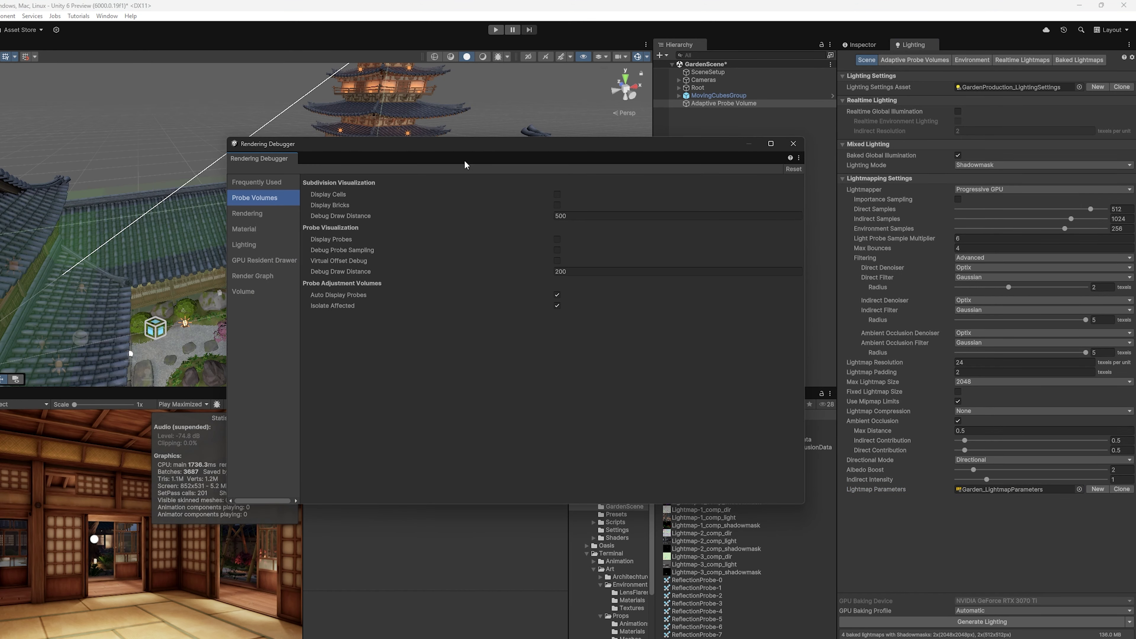
# Step: Enable Display Cells, Display Bricks and Display Probes for the probe volumes, and close the Rendering Debugger
pyautogui.moveTo(465, 165); pyautogui.dragTo(766, 220)
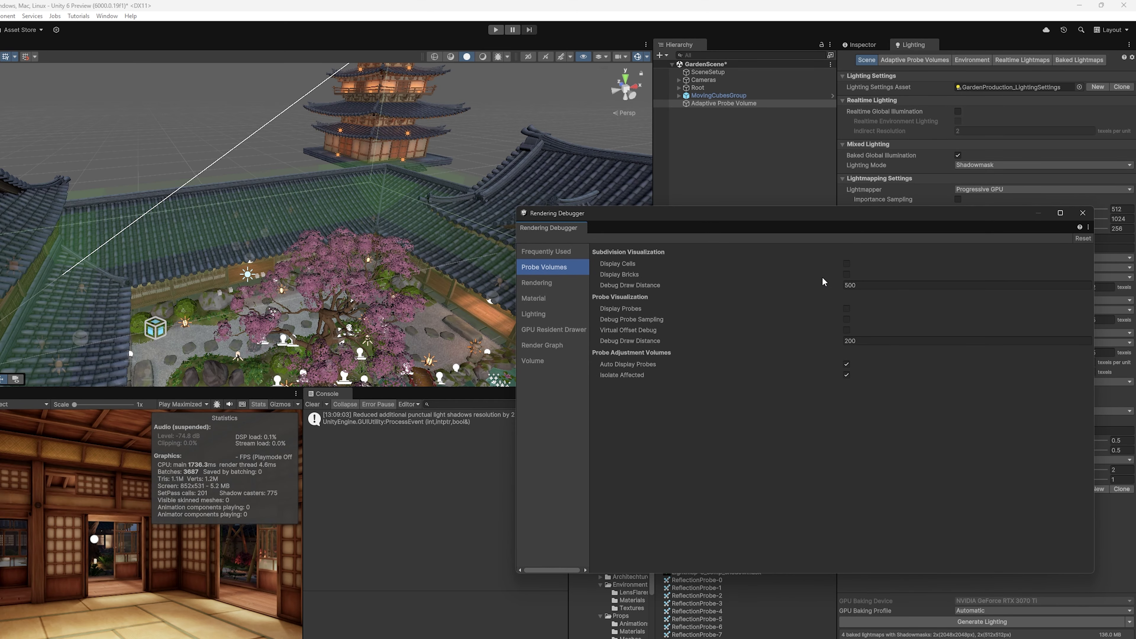
pyautogui.click(846, 264)
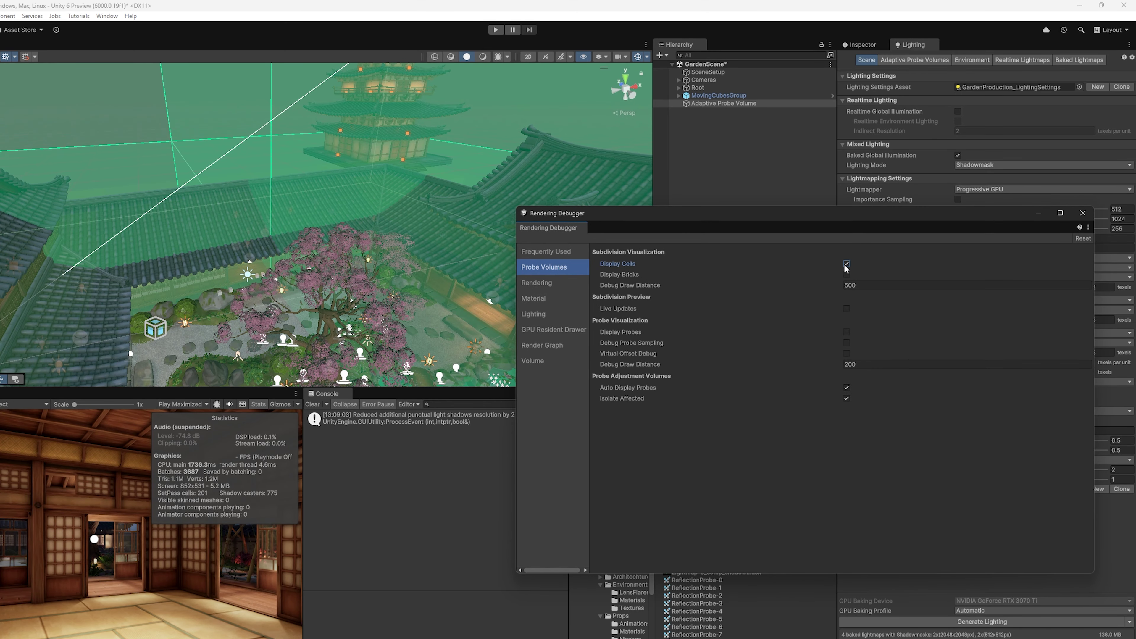
pyautogui.click(846, 274)
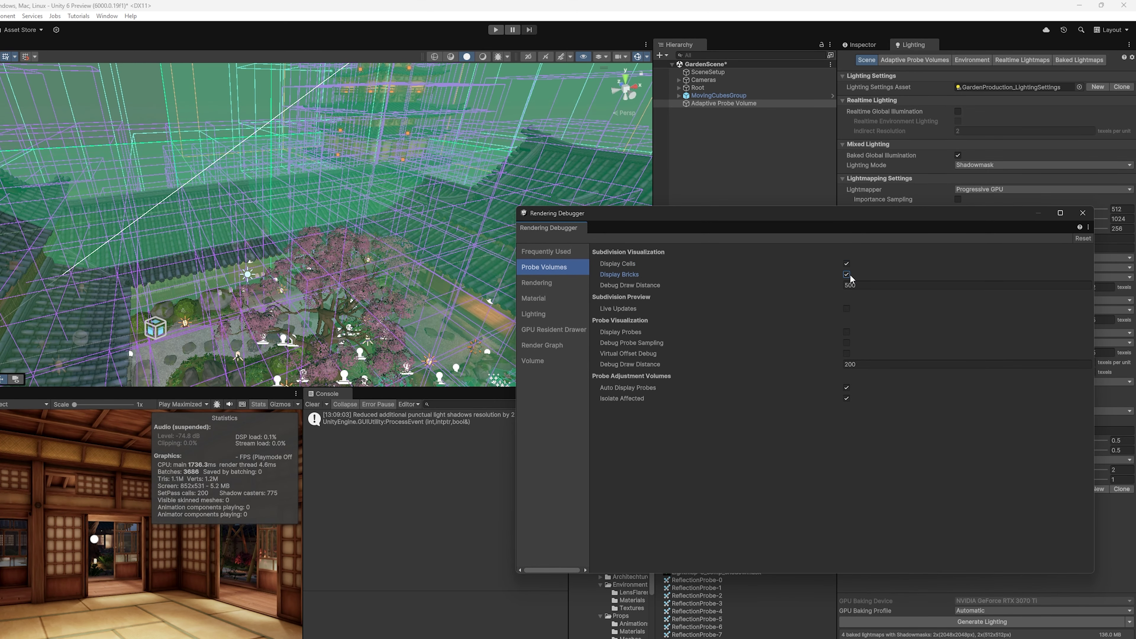
pyautogui.click(846, 332)
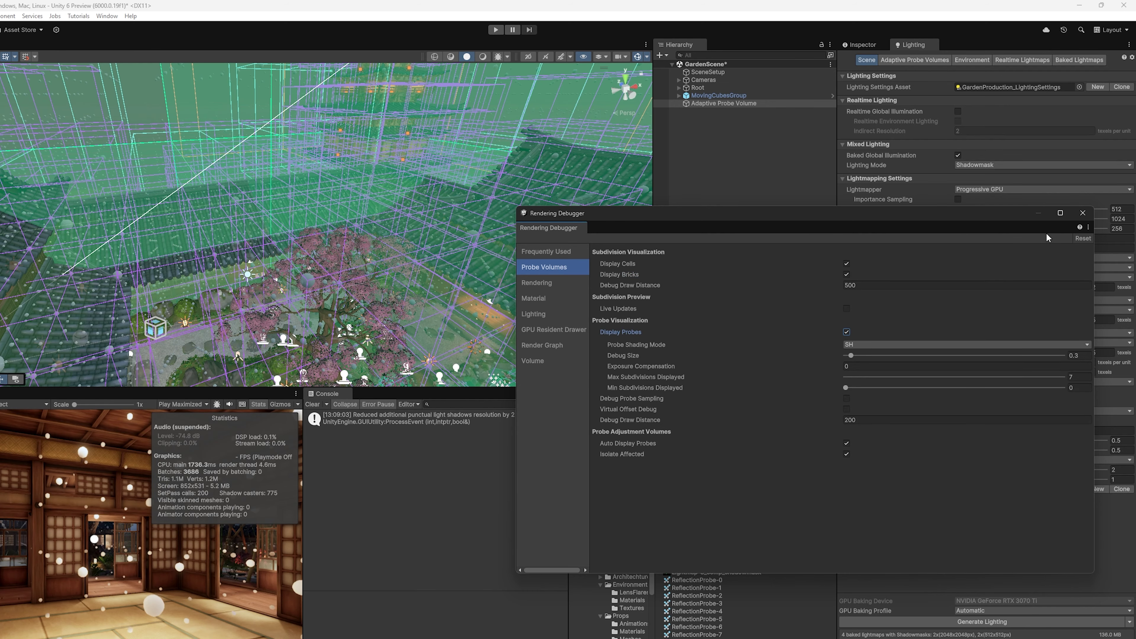
pyautogui.click(1078, 218)
# Step: Examine the probe cells and the brick subdivision around the whole garden scene, comparing them with the probe distance colour legend
pyautogui.moveTo(432, 201); pyautogui.dragTo(755, 250, button='right')
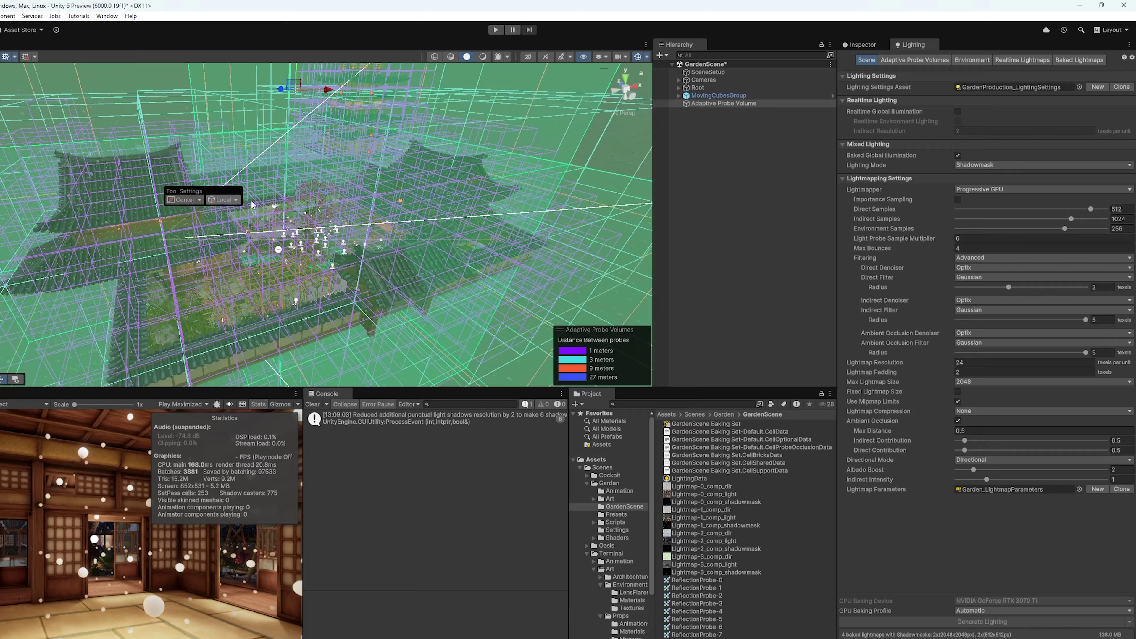
pyautogui.moveTo(254, 223); pyautogui.dragTo(292, 241, button='right')
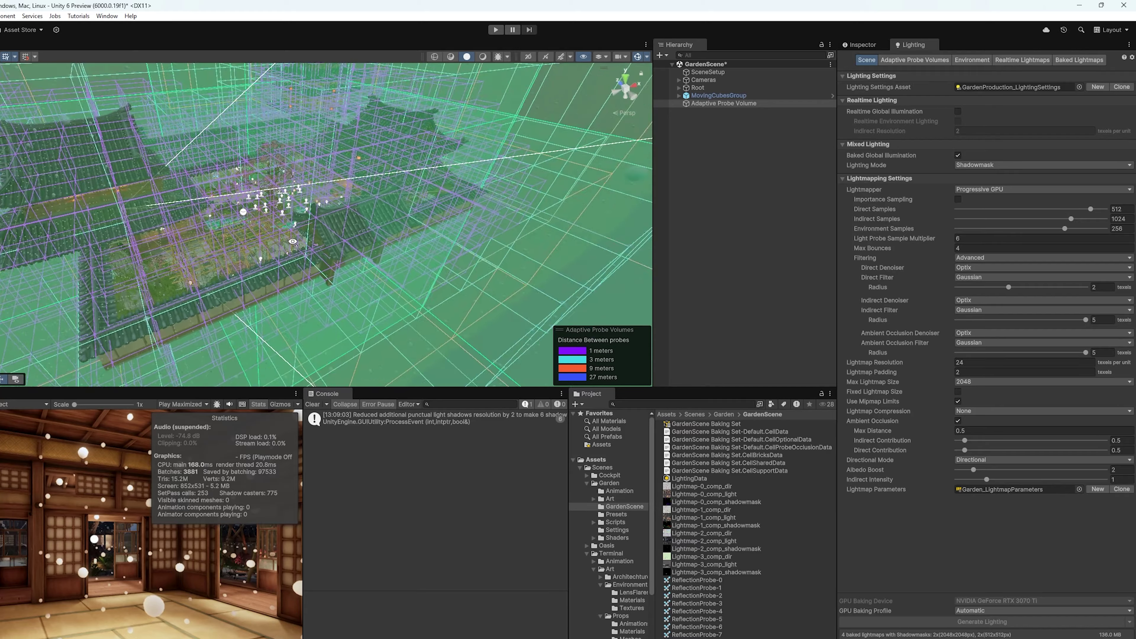
pyautogui.keyDown('alt'); pyautogui.moveTo(293, 242); pyautogui.dragTo(368, 177); pyautogui.keyUp('alt')
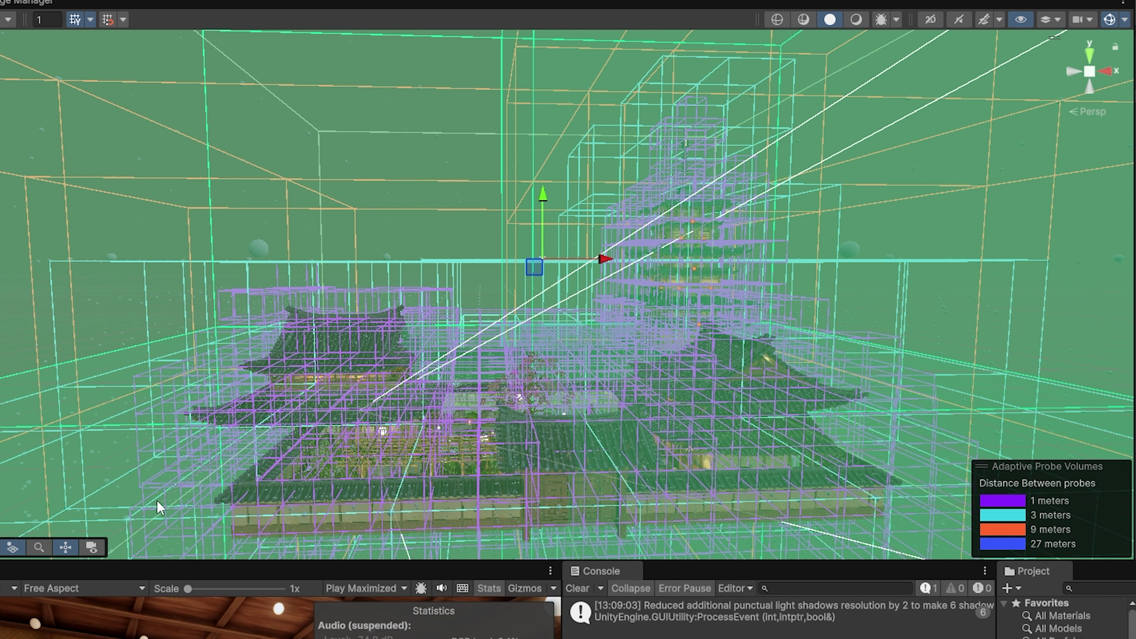
pyautogui.scroll(-8, 368, 241)
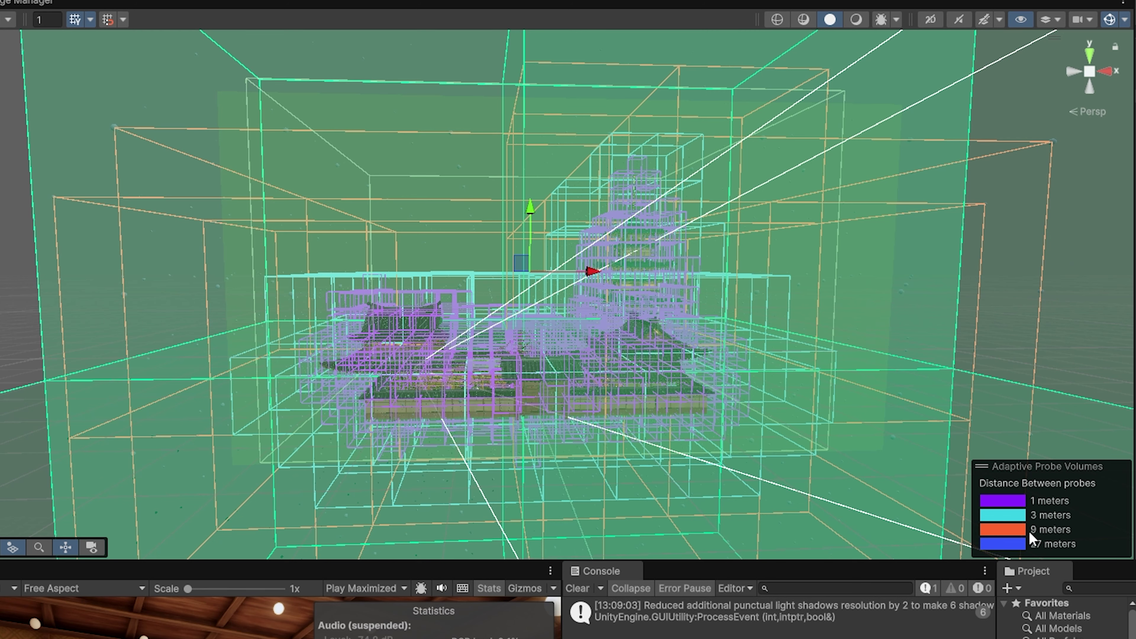
pyautogui.scroll(3, 464, 226)
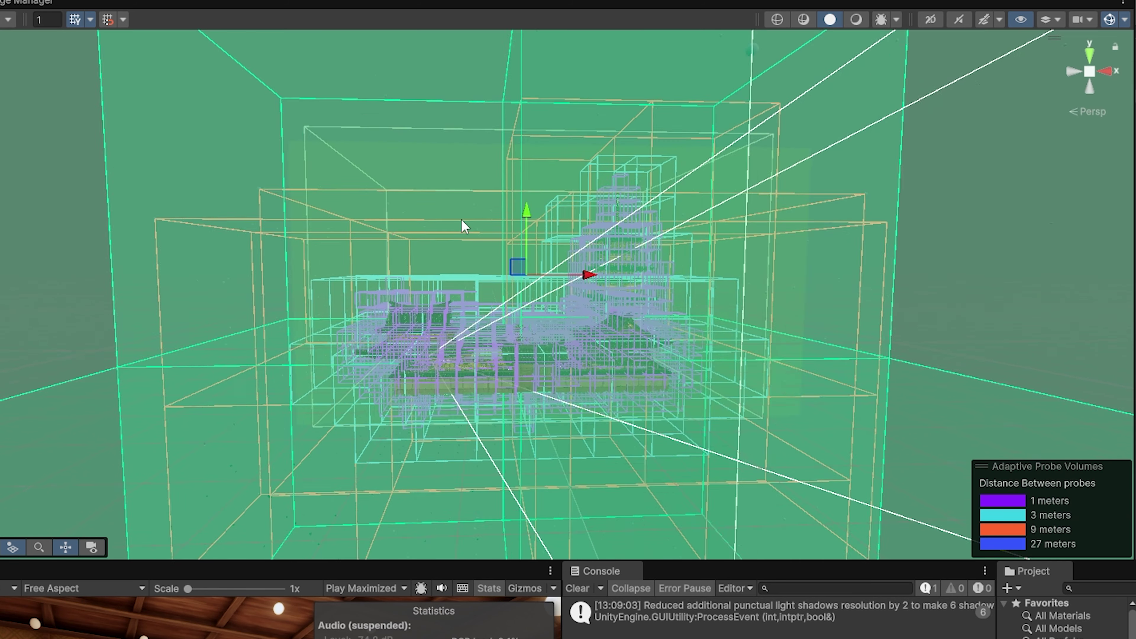
pyautogui.scroll(-3, 465, 226)
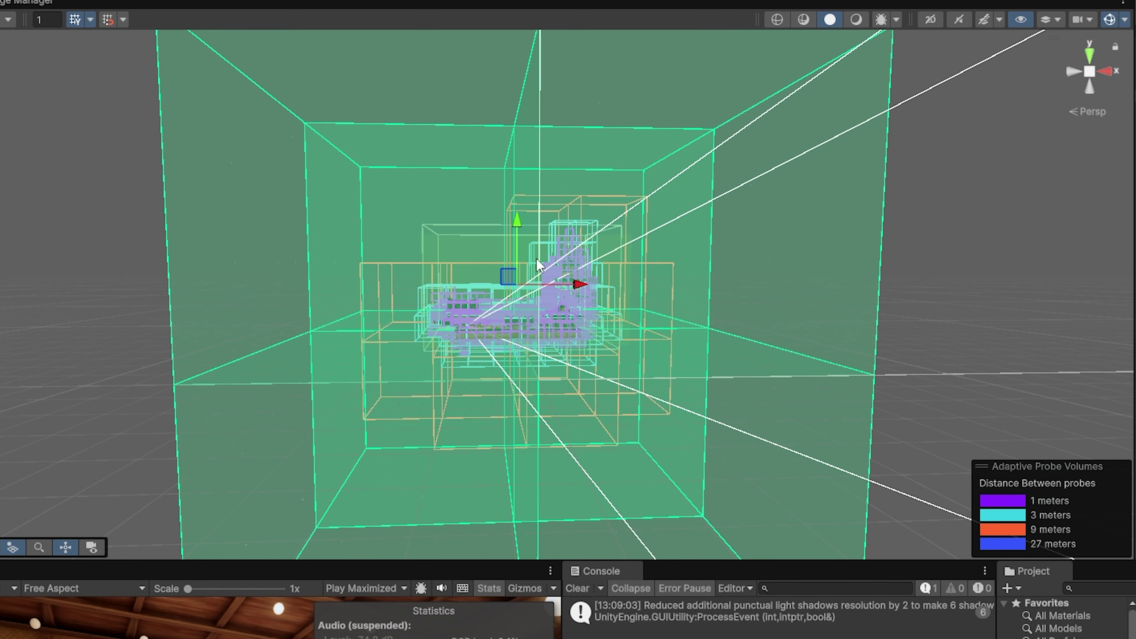
pyautogui.scroll(3, 1091, 514)
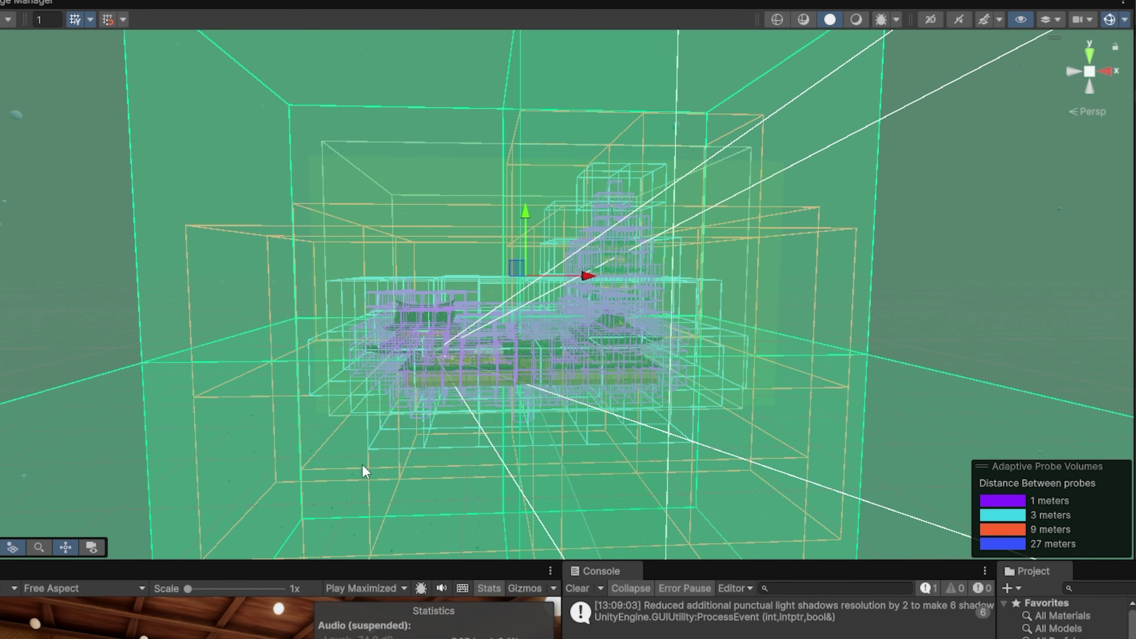
pyautogui.moveTo(883, 469); pyautogui.dragTo(436, 185, button='right')
pyautogui.moveTo(1017, 526); pyautogui.dragTo(939, 468, button='right')
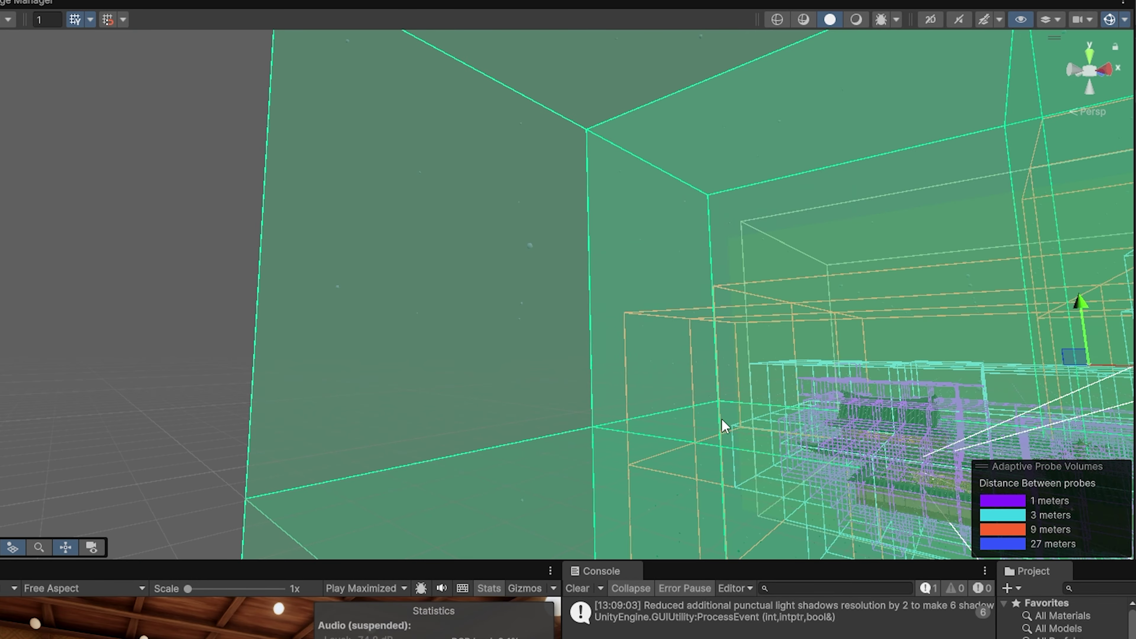
# Step: Inspect the individual probes and bricks up close around the garden building, rocks and lanterns
pyautogui.moveTo(420, 174); pyautogui.dragTo(671, 241, button='right')
pyautogui.press('w')
pyautogui.scroll(2, 654, 227)
pyautogui.scroll(2, 659, 235)
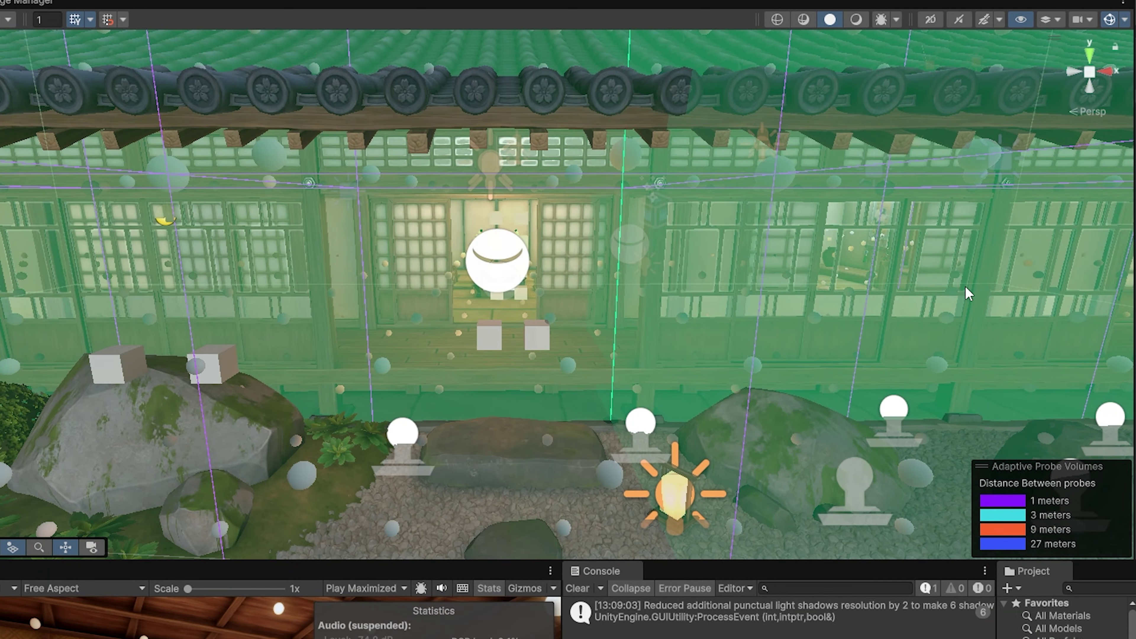
pyautogui.press('d')
pyautogui.moveTo(963, 304); pyautogui.dragTo(1009, 294, button='right')
pyautogui.press('w')
pyautogui.press('w')
# Step: Reopen the Rendering Debugger, turn off Display Probes, Display Cells and Display Bricks, and close it
pyautogui.click(107, 15)
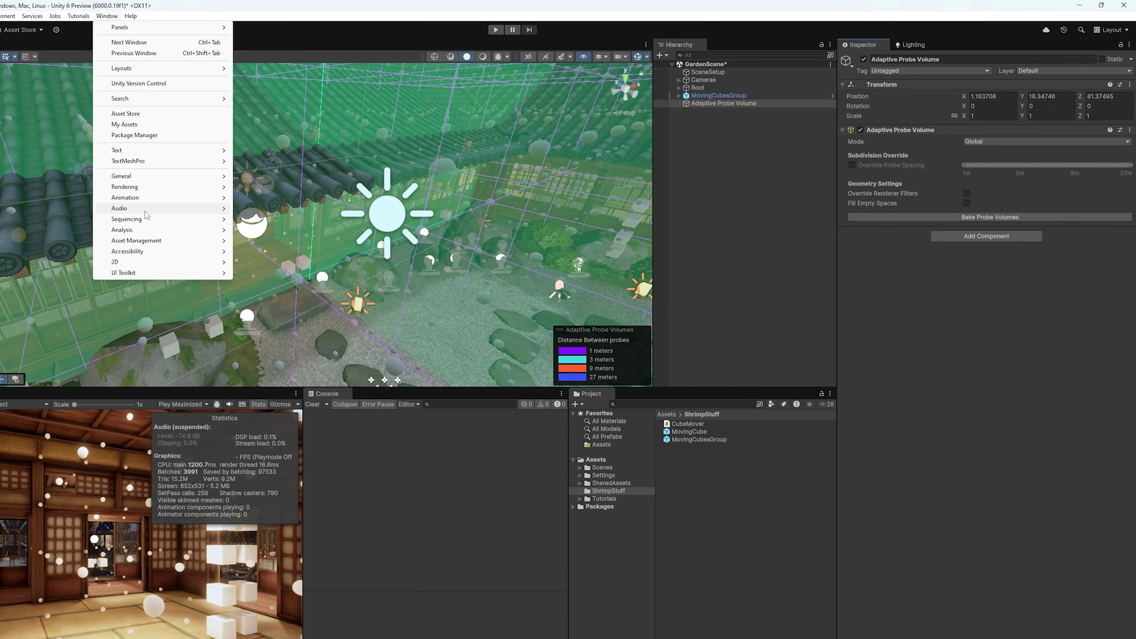
pyautogui.moveTo(154, 230)
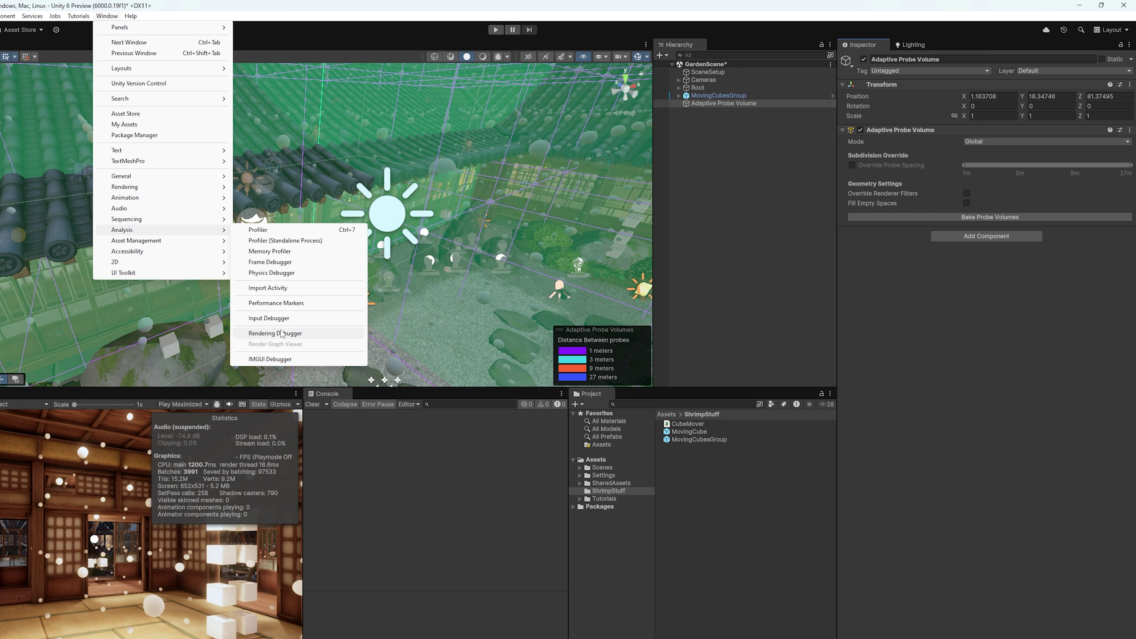
pyautogui.click(329, 333)
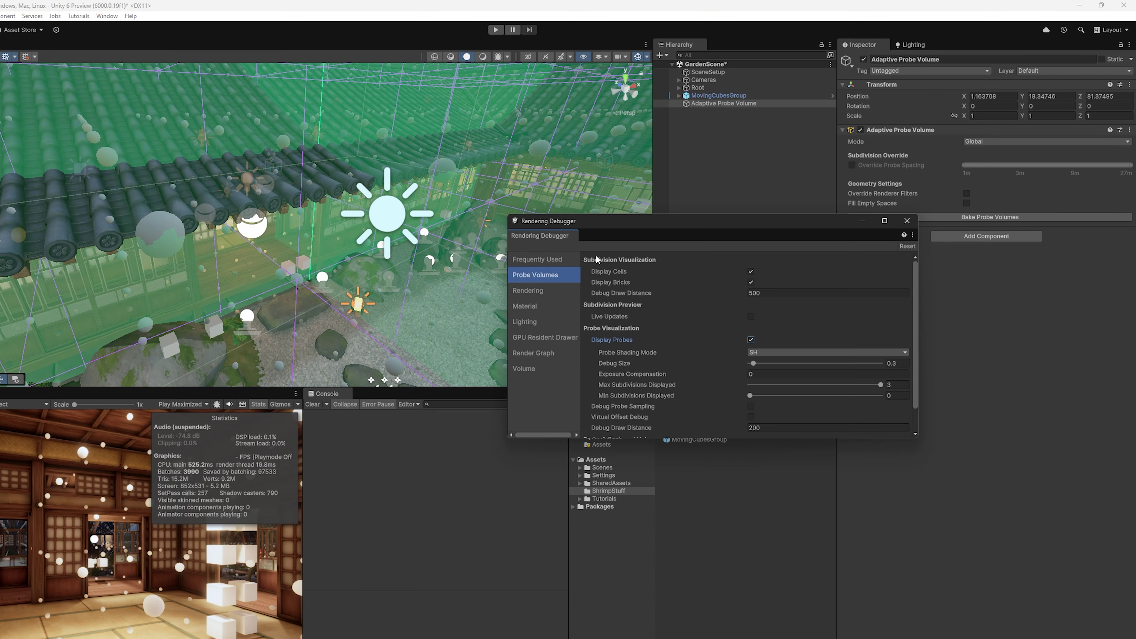
pyautogui.click(753, 340)
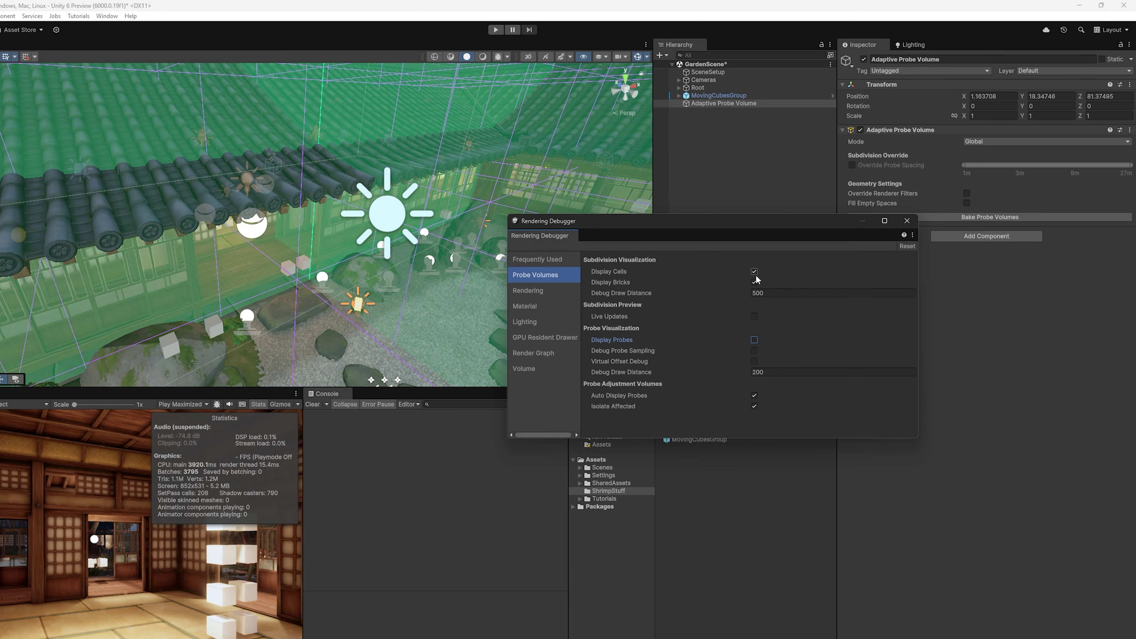
pyautogui.click(754, 271)
pyautogui.click(754, 282)
pyautogui.click(906, 221)
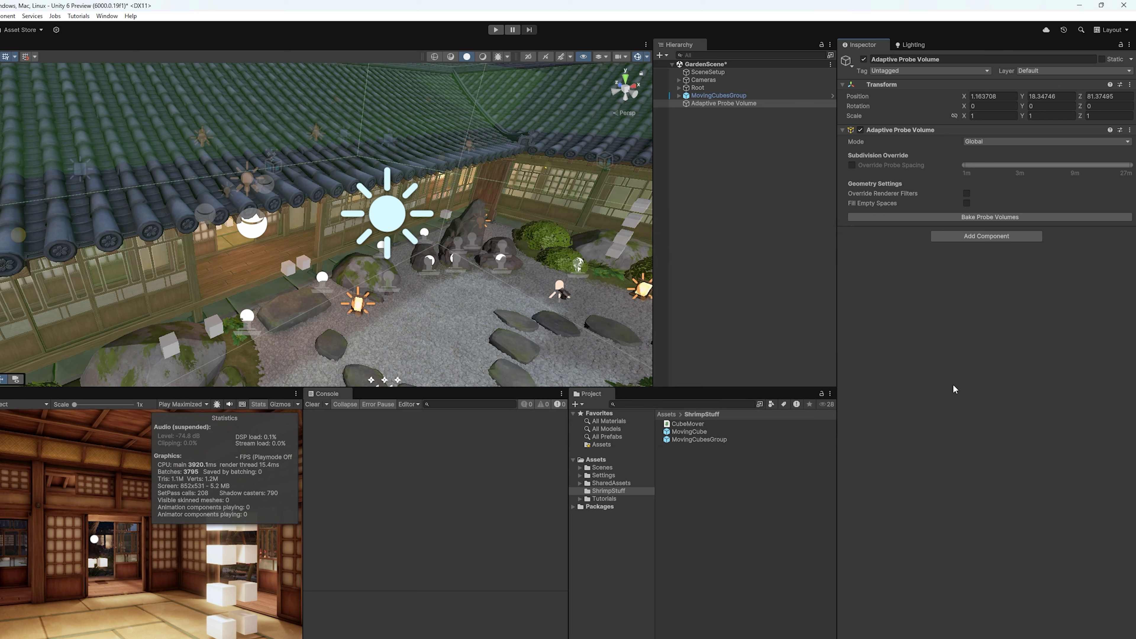